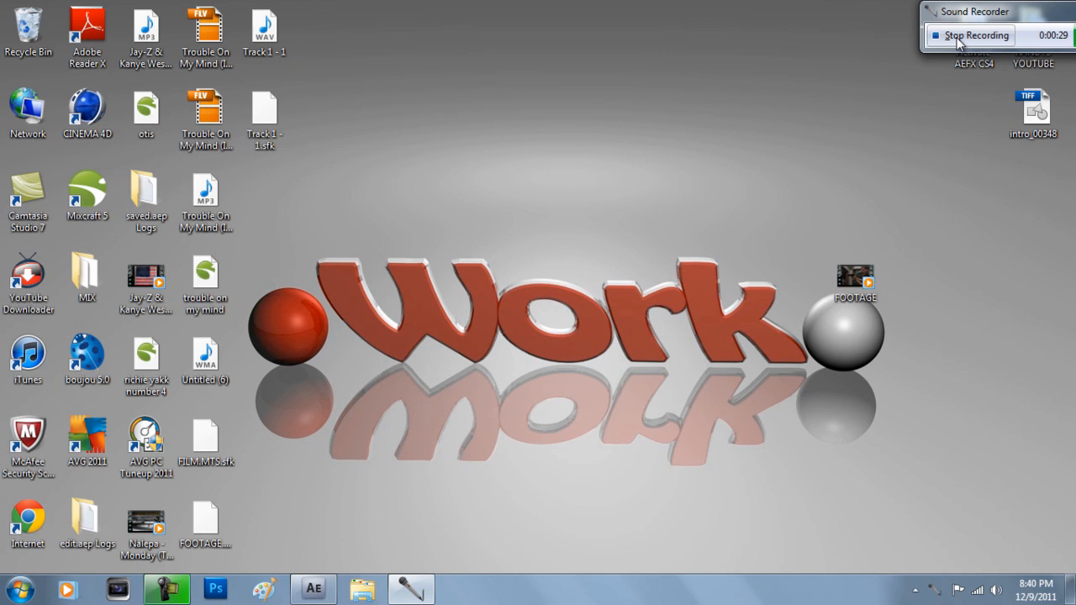
Switch to After Effects and create a new composition from the HDV/HDTV 720 29.97 preset with a duration of 0;00;30;15
click(325, 595)
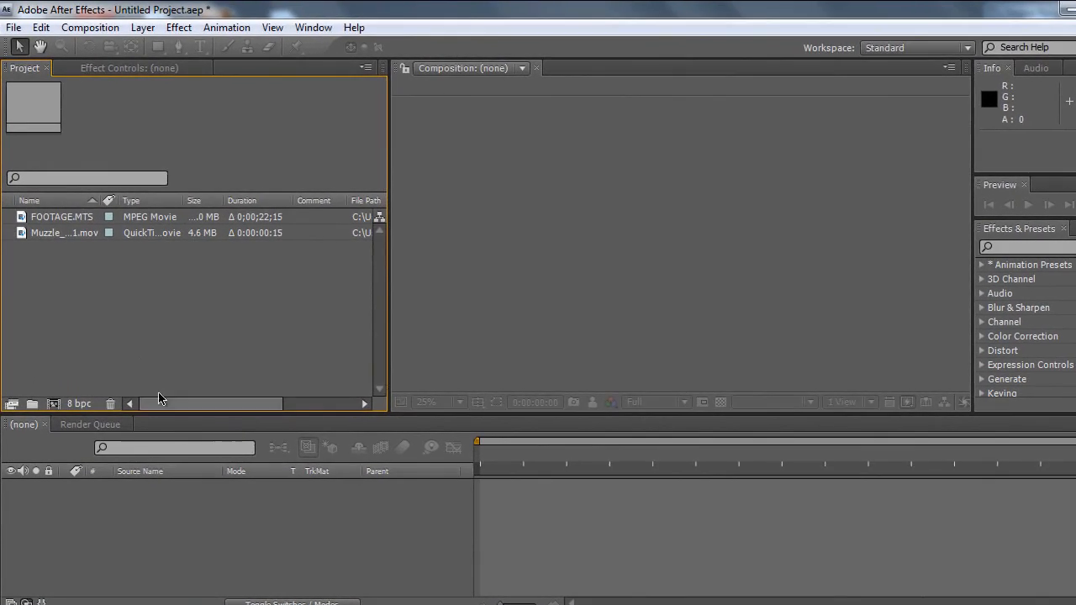
click(55, 218)
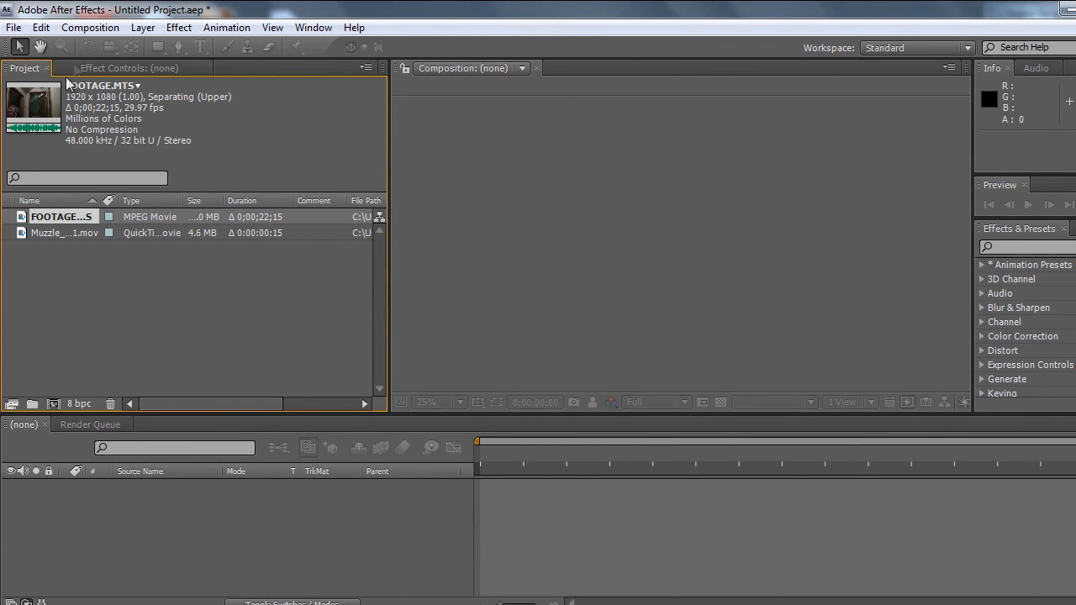
click(90, 30)
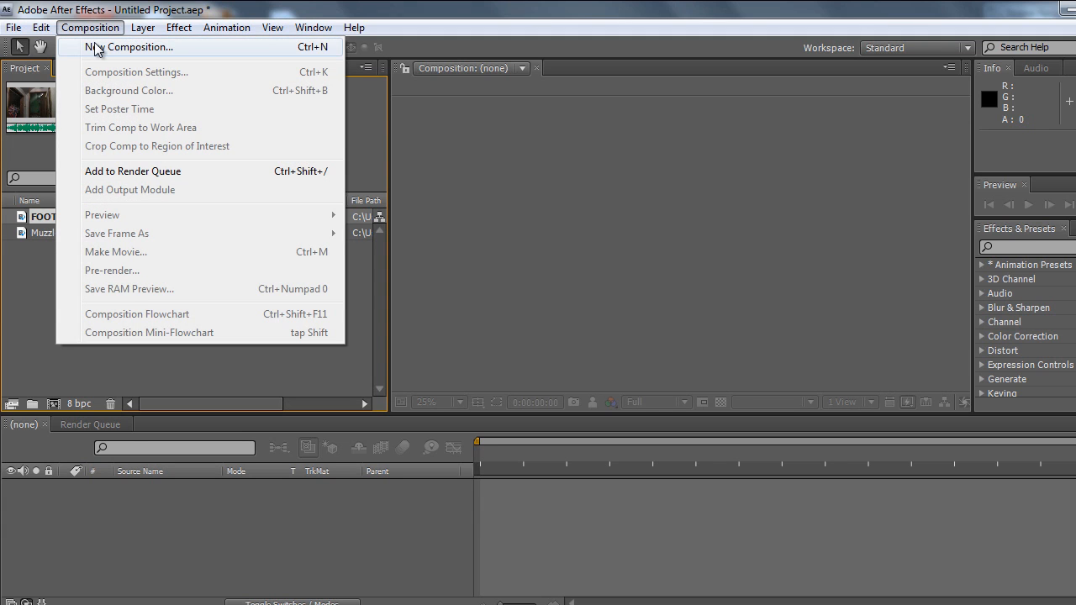
click(98, 46)
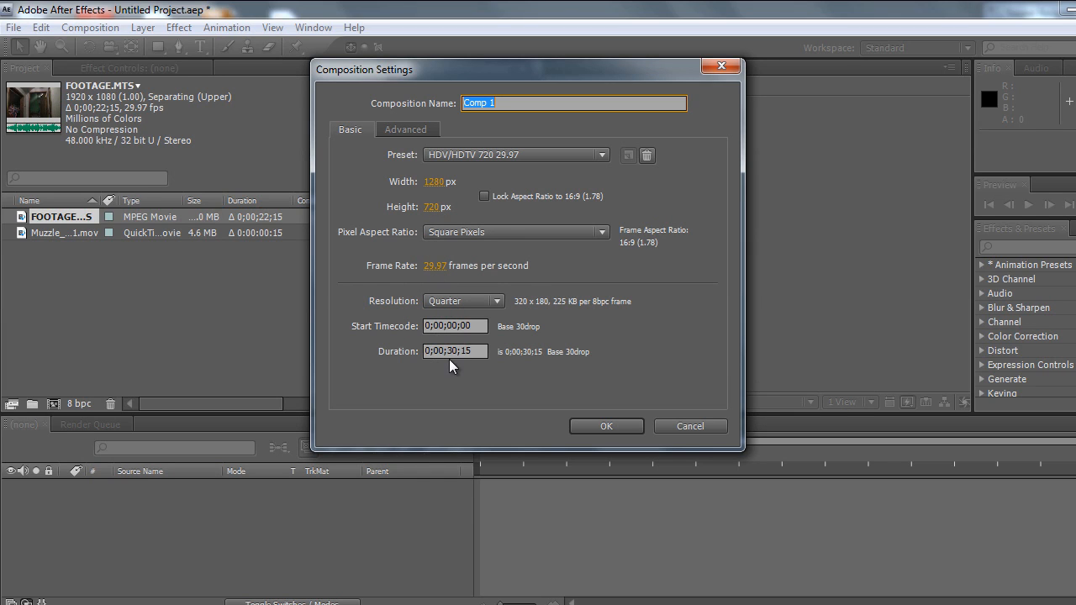
click(588, 430)
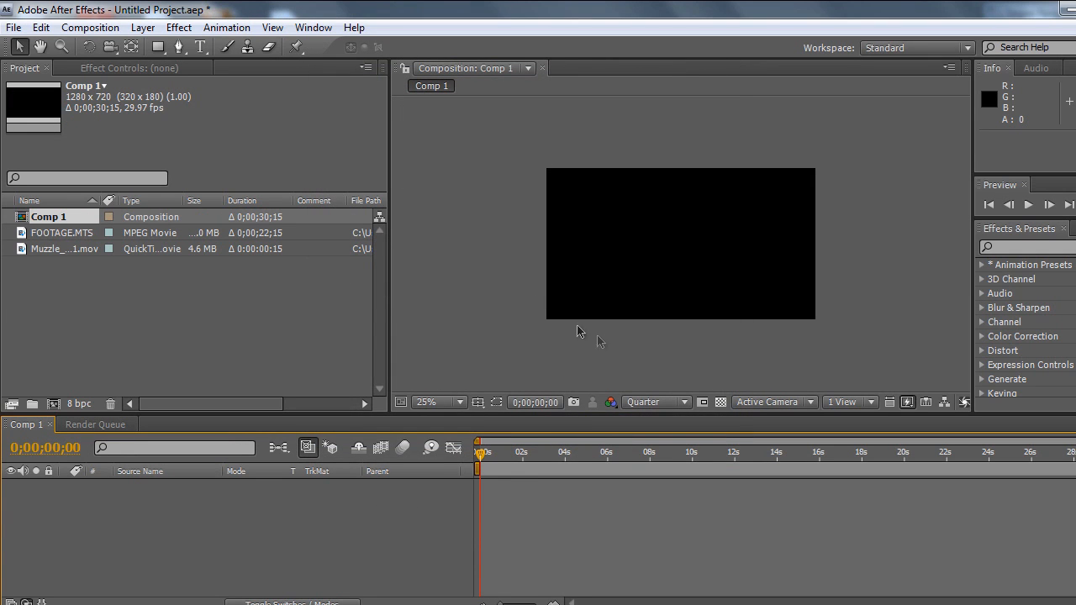
Add FOOTAGE.MTS to the composition and scale it to 67% so it fits the frame
click(69, 238)
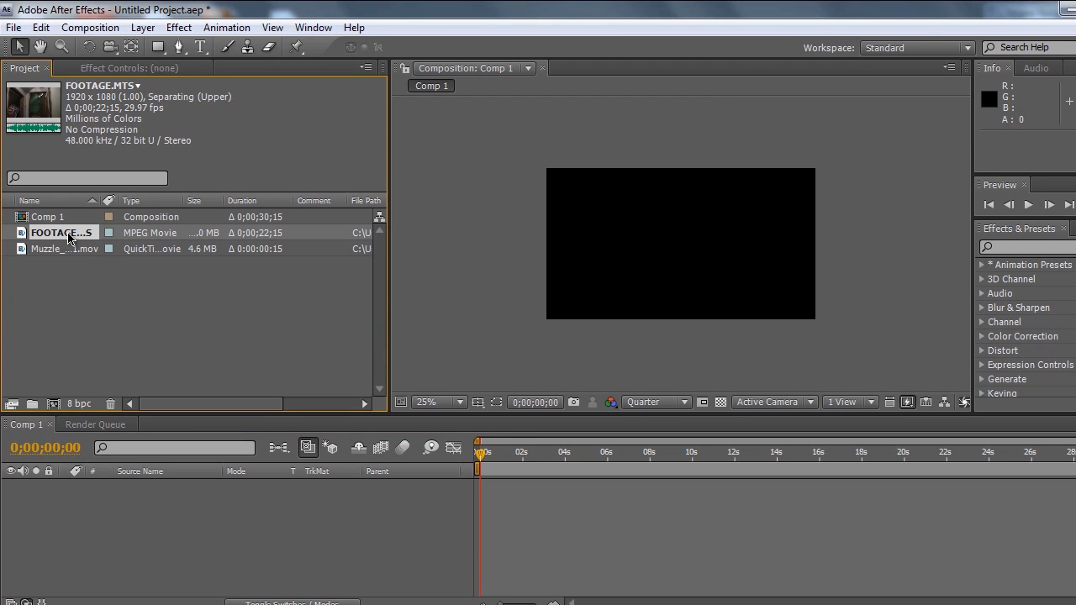
drag(67, 237, 128, 509)
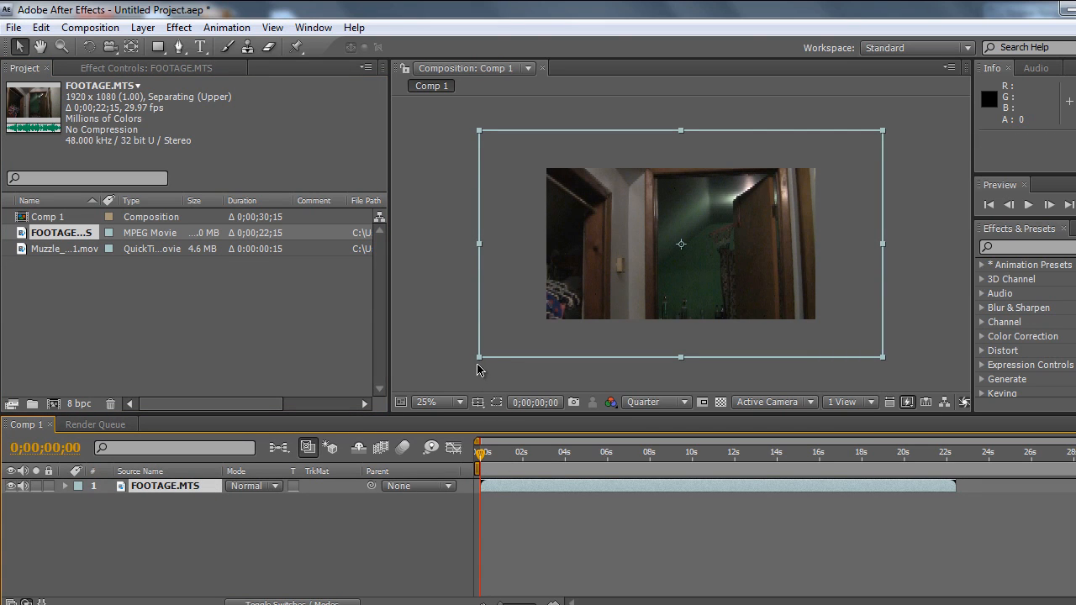
drag(479, 357, 547, 325)
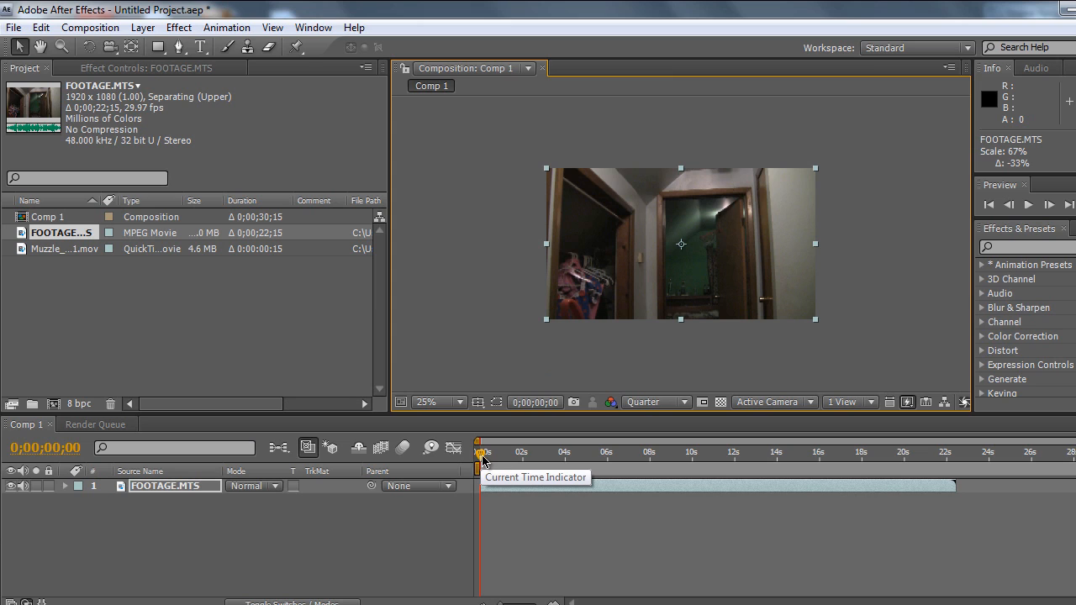
Scrub through the footage to find where the pistol is fired, examining the action around 6 and 9.5 seconds
drag(482, 457, 605, 454)
click(603, 453)
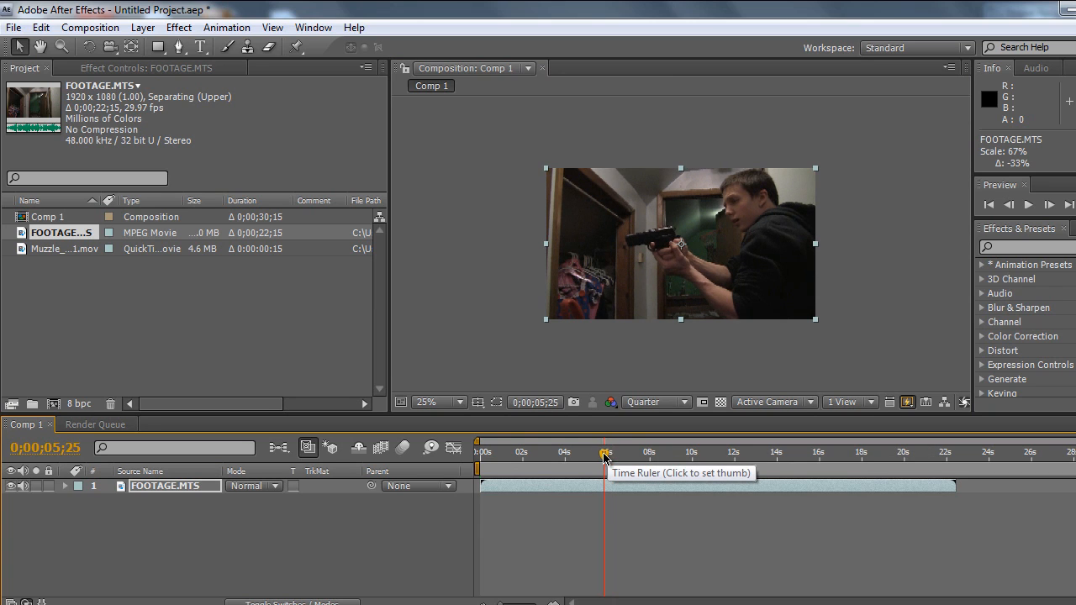
drag(605, 455, 602, 455)
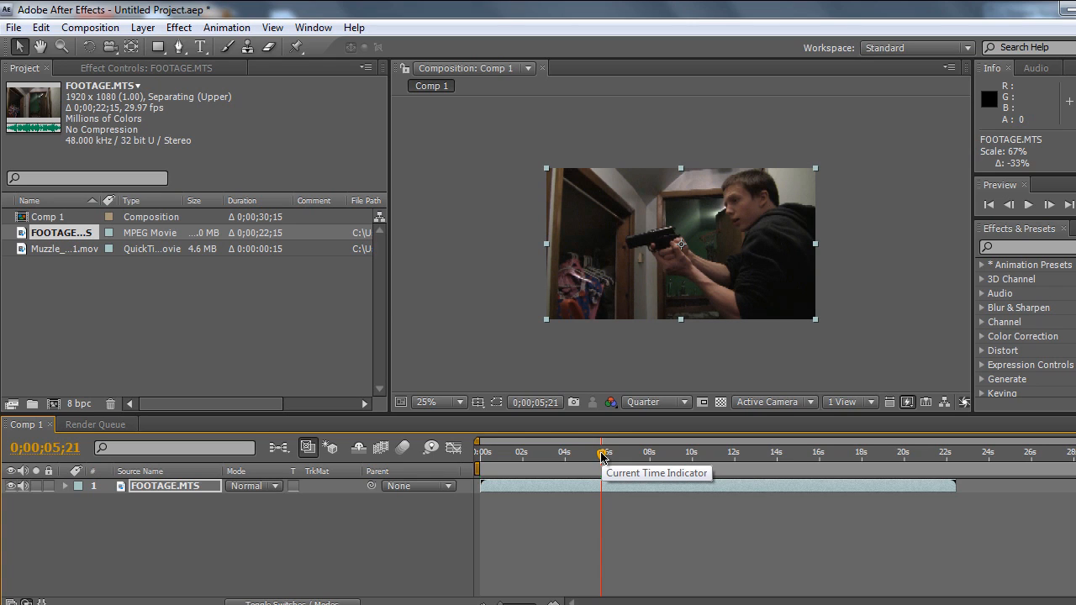
drag(601, 455, 680, 452)
Step frame by frame through the pistol's recoil and set the current time to the firing frame at 0;00;09;13
key(Page_Up)
key(Page_Down)
key(Page_Up)
key(Page_Up)
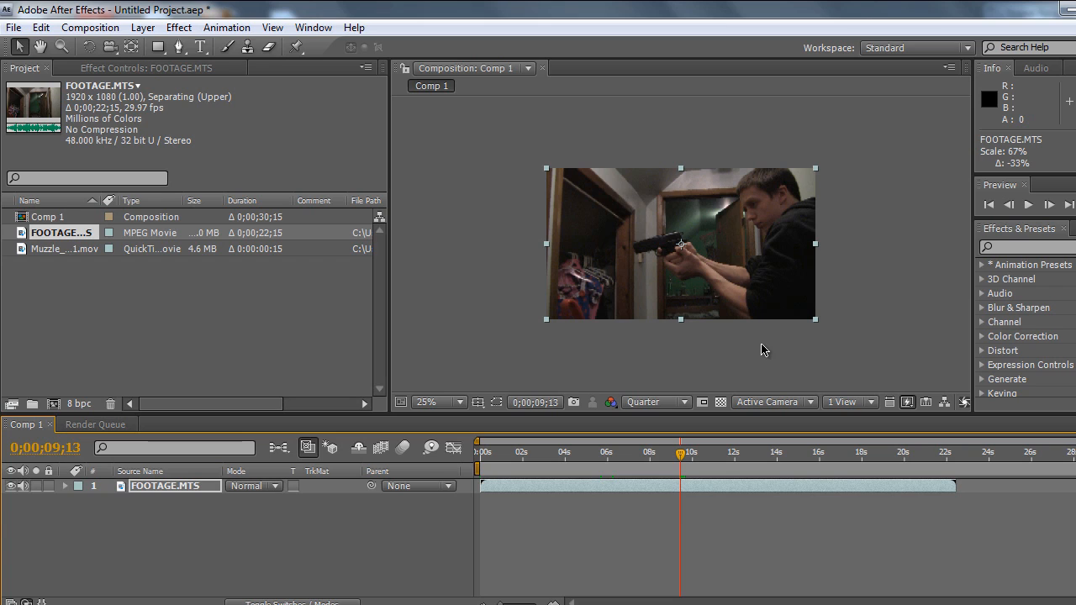
key(Page_Down)
key(Page_Down)
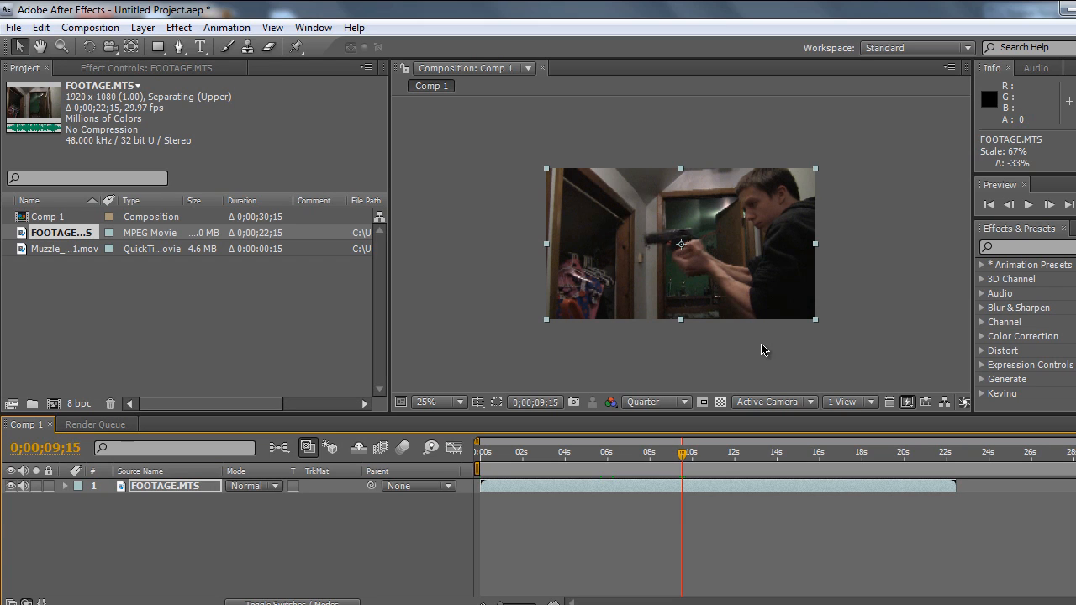
key(Page_Down)
key(Page_Down)
key(Page_Up)
key(Page_Up)
key(Page_Up)
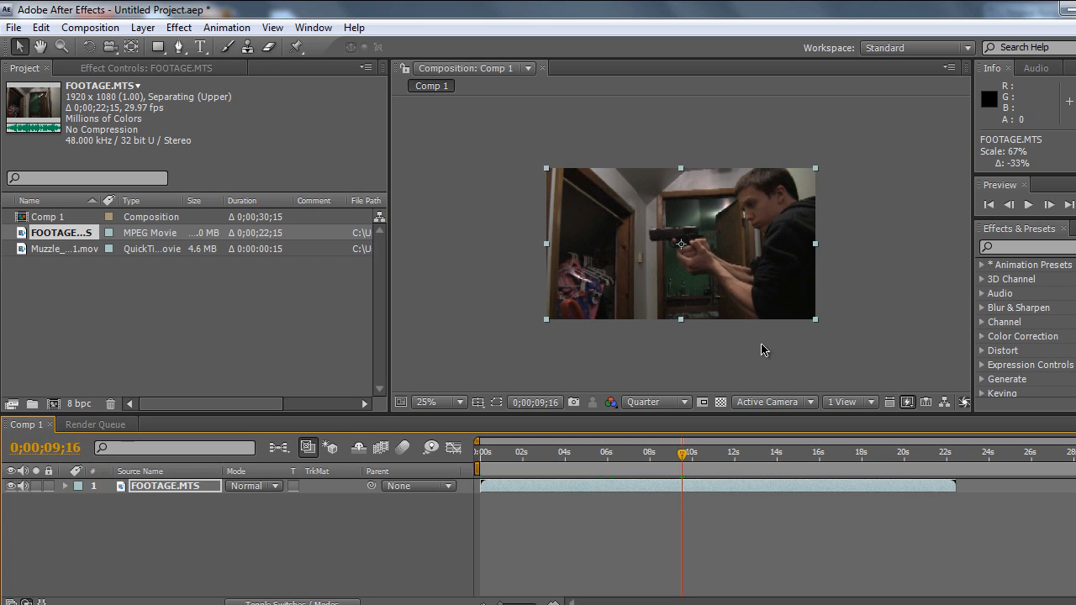
key(Page_Up)
key(Page_Up)
key(Page_Up)
key(Page_Down)
key(Page_Down)
key(Page_Down)
key(Page_Down)
key(Page_Down)
key(Page_Down)
key(Page_Down)
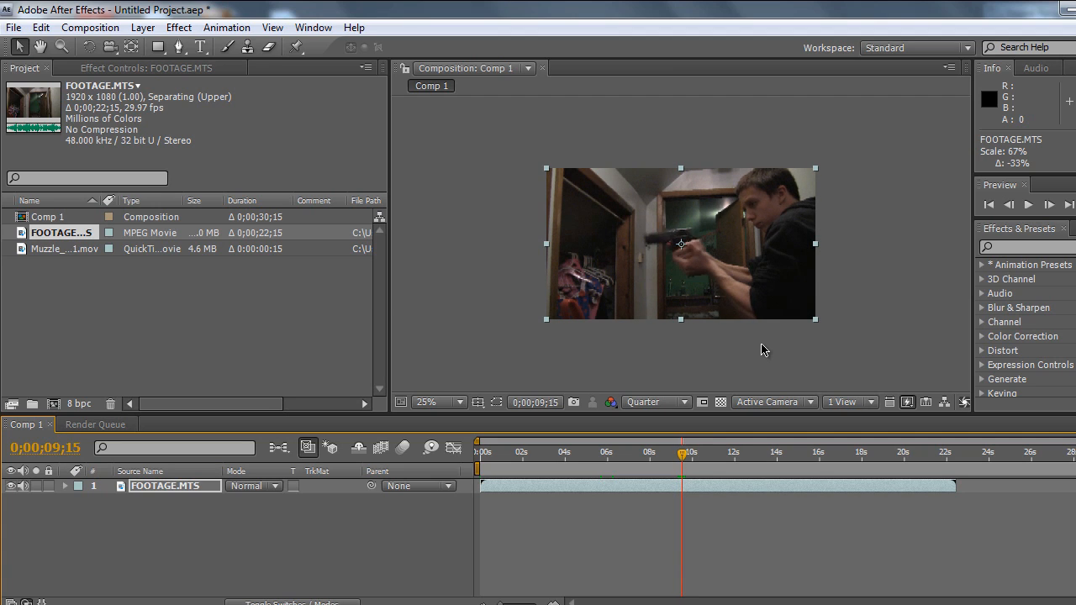
key(Page_Up)
key(Page_Up)
key(Page_Up)
key(Page_Up)
key(Page_Up)
key(Page_Up)
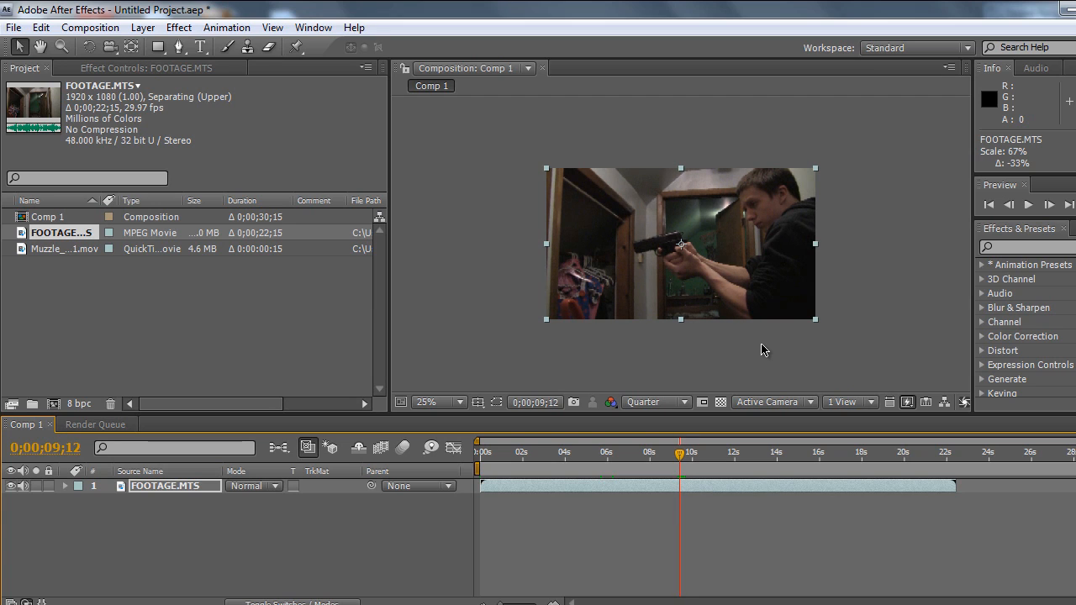
key(Page_Up)
key(Page_Up)
key(Page_Up)
key(Page_Up)
key(Page_Up)
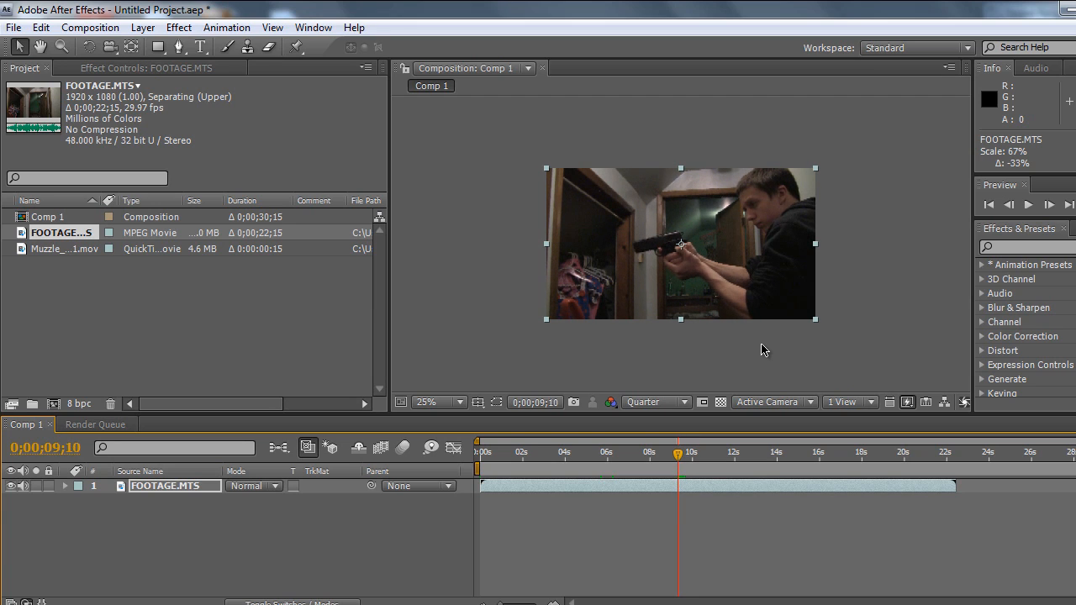
drag(678, 461, 679, 463)
key(Page_Up)
key(Page_Up)
key(Page_Up)
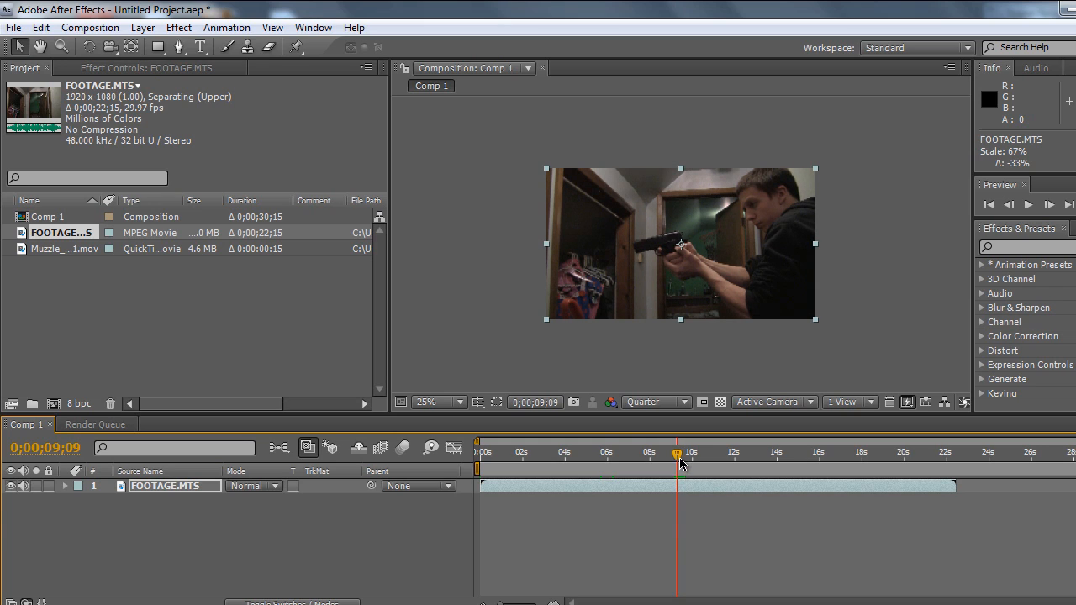
key(Page_Down)
key(Page_Down)
key(Page_Down)
key(Page_Down)
key(Page_Down)
key(Page_Down)
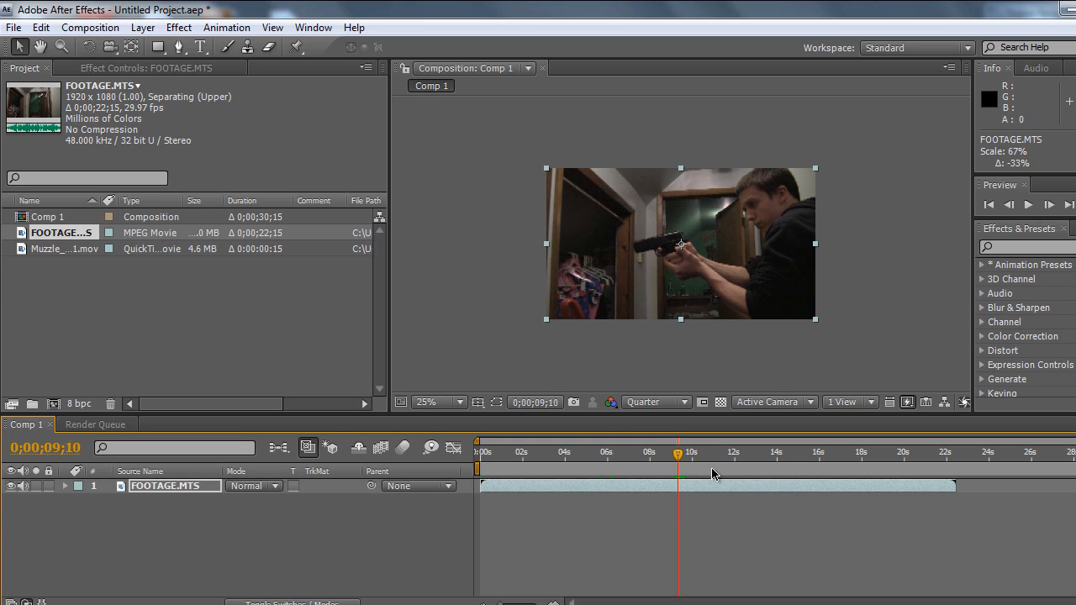
key(Page_Up)
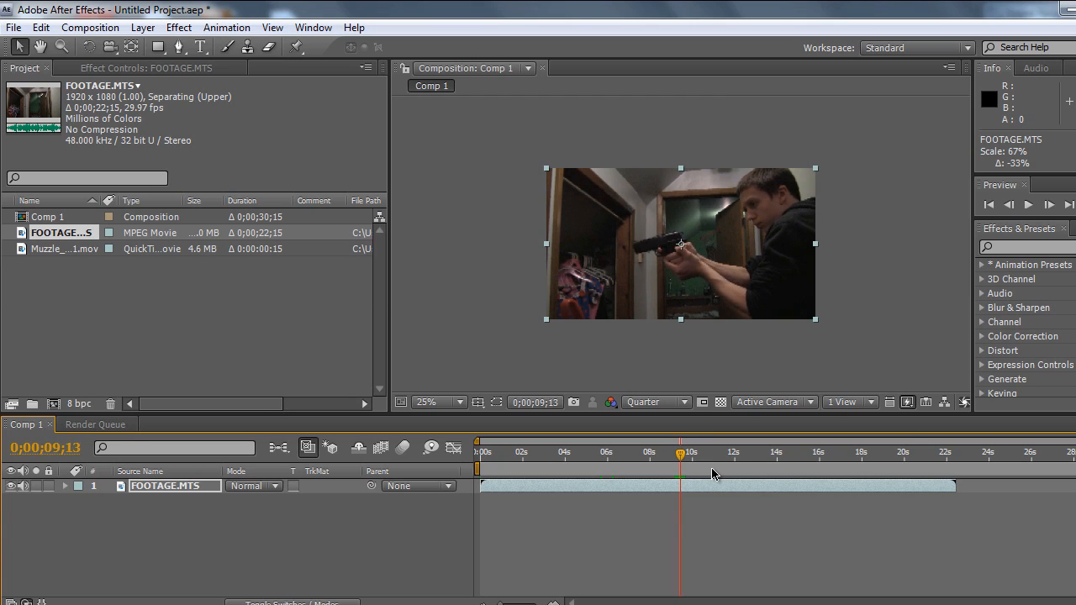
key(Page_Down)
key(Page_Down)
key(Page_Up)
key(Page_Up)
Add Muzzle_Flash_11.mov above the footage layer and shift its clip to start at 0;00;09;13
click(44, 250)
drag(57, 253, 126, 486)
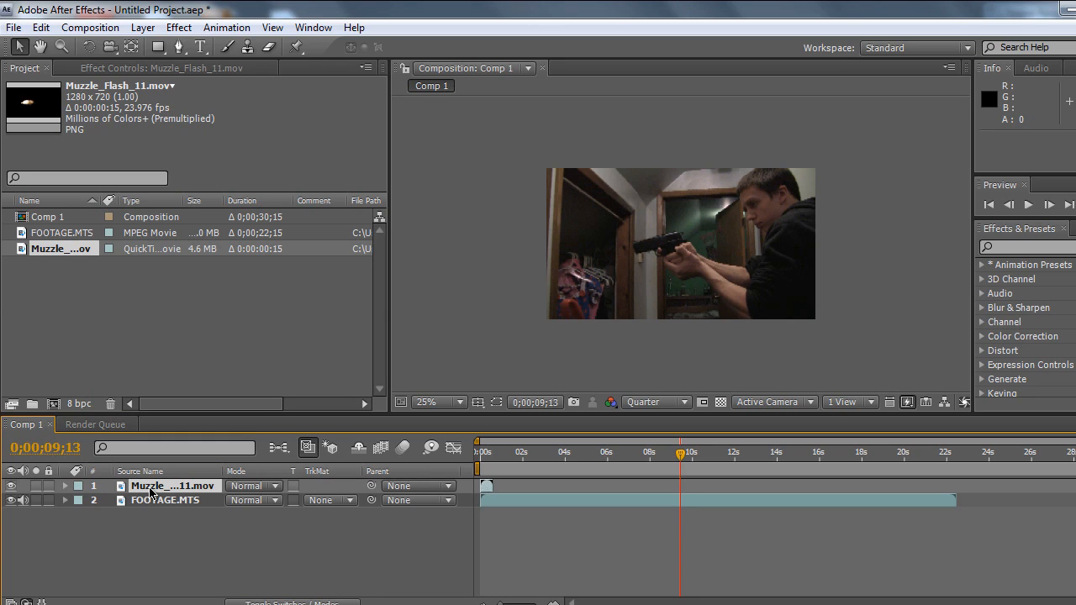
click(484, 491)
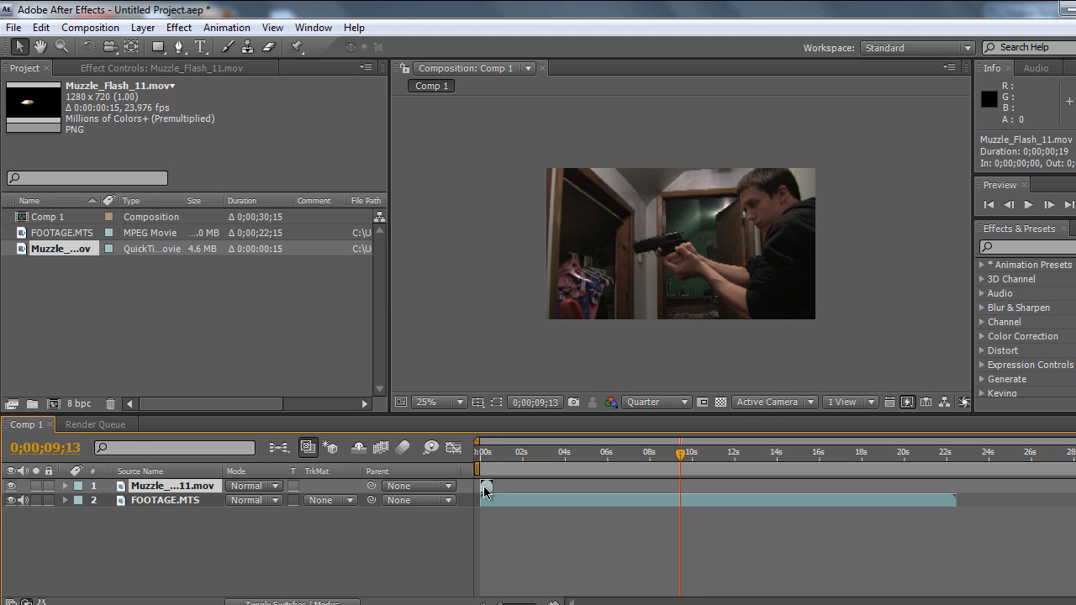
drag(484, 492, 686, 487)
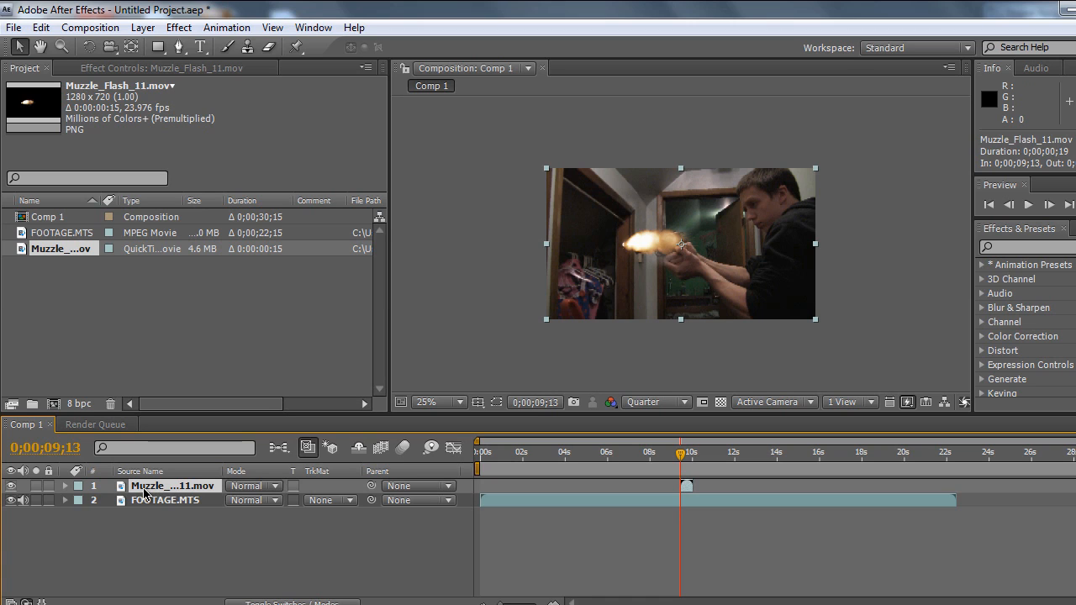
Move the muzzle flash off the pistol and rotate it about -193.2° to match the barrel's direction
drag(644, 241, 598, 260)
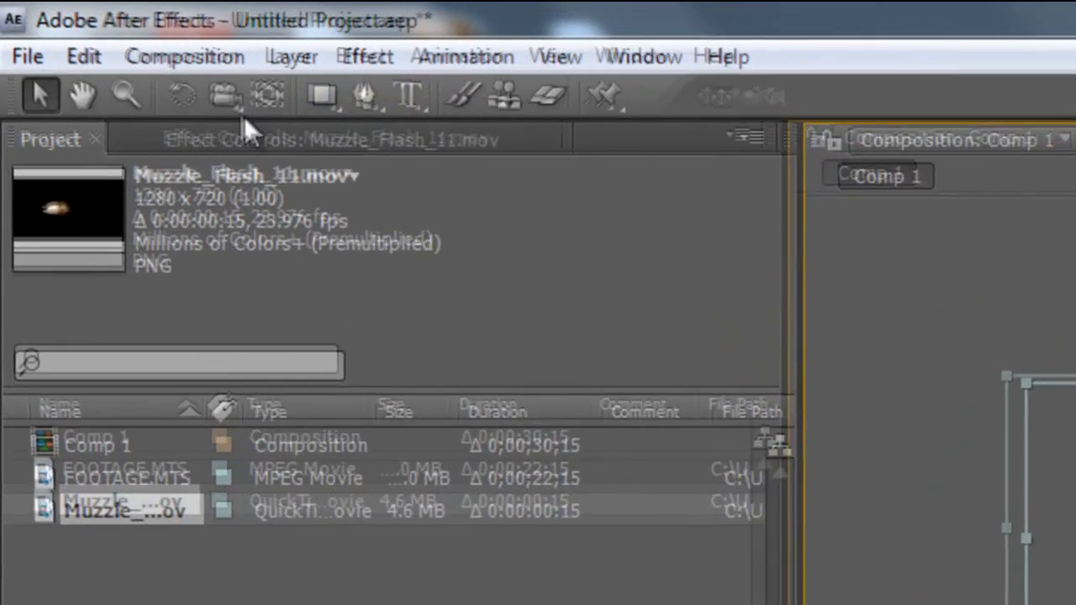
click(88, 47)
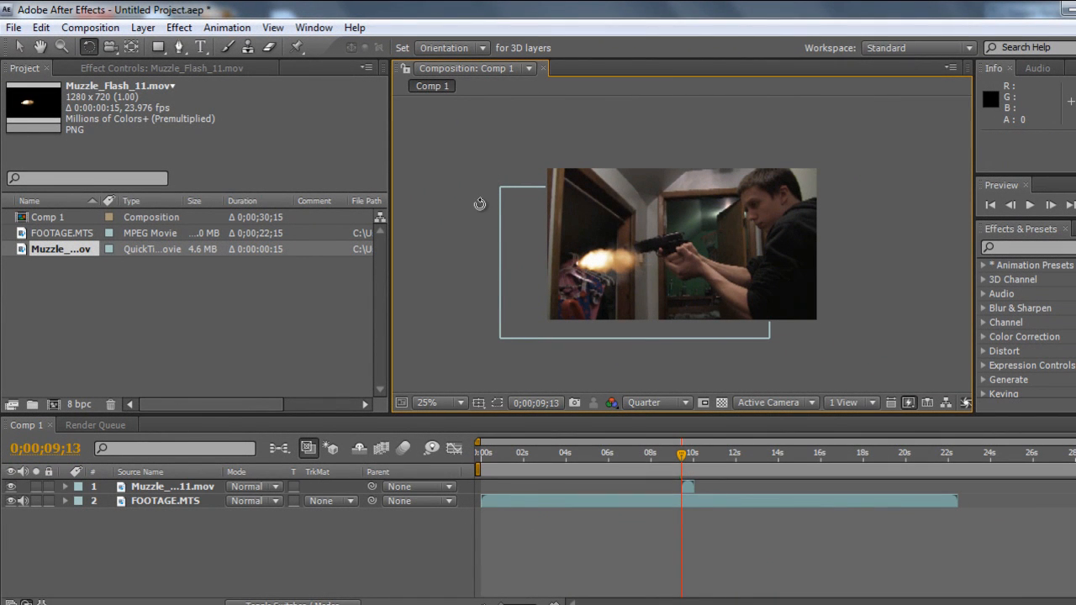
click(181, 488)
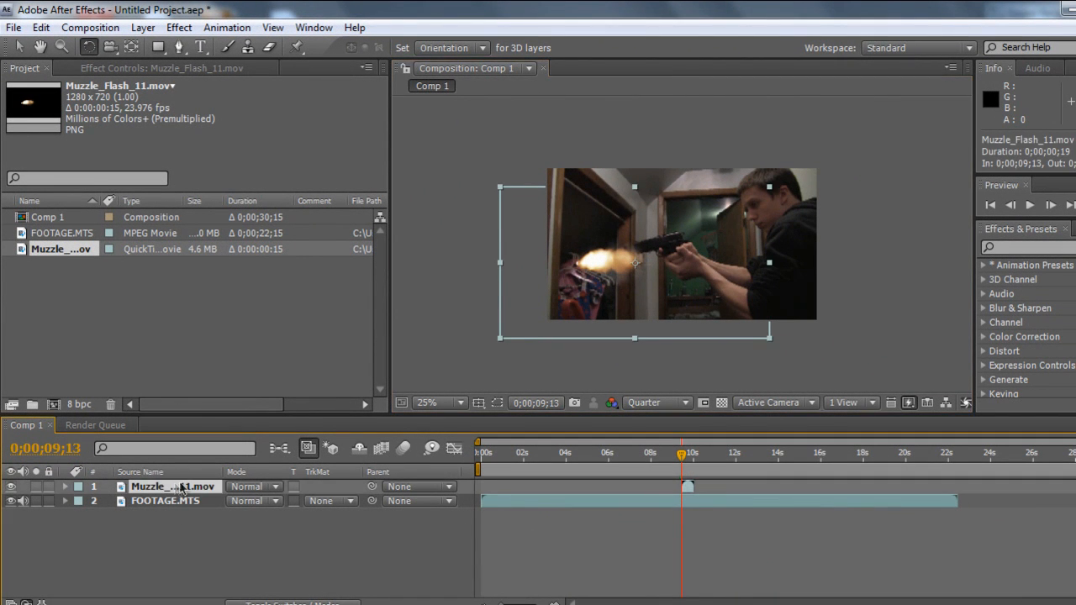
click(497, 183)
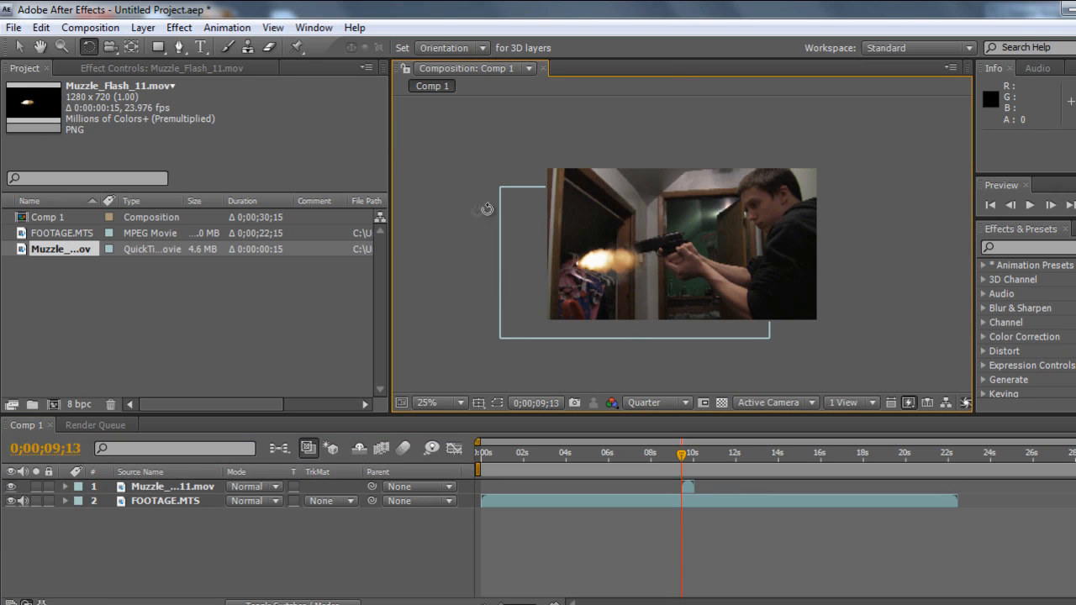
drag(510, 192, 737, 296)
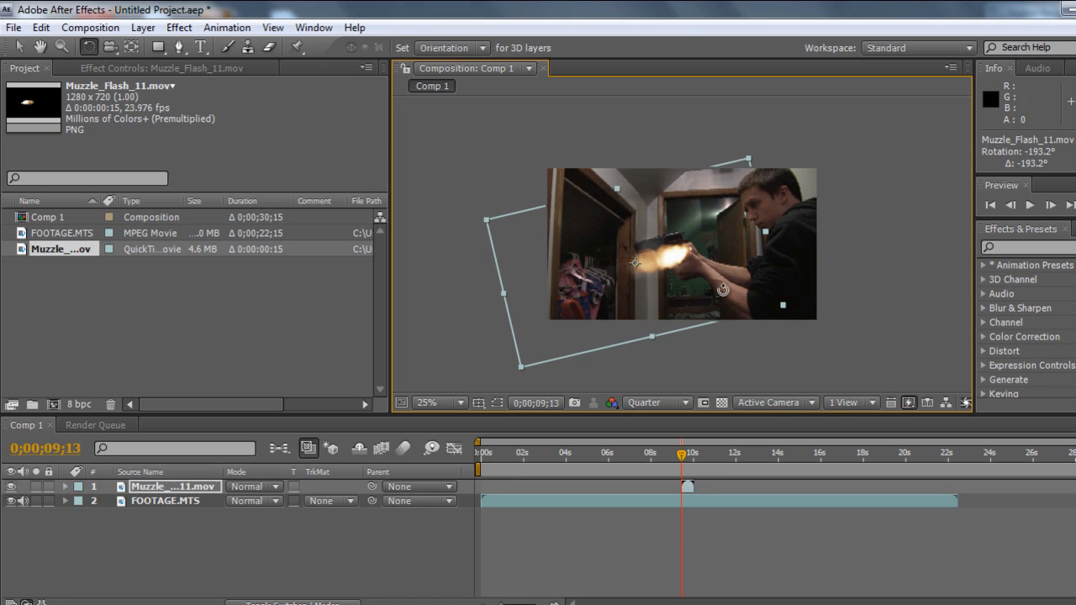
Place the flash against the pistol's muzzle at position 116, 448 and enlarge it slightly
click(20, 50)
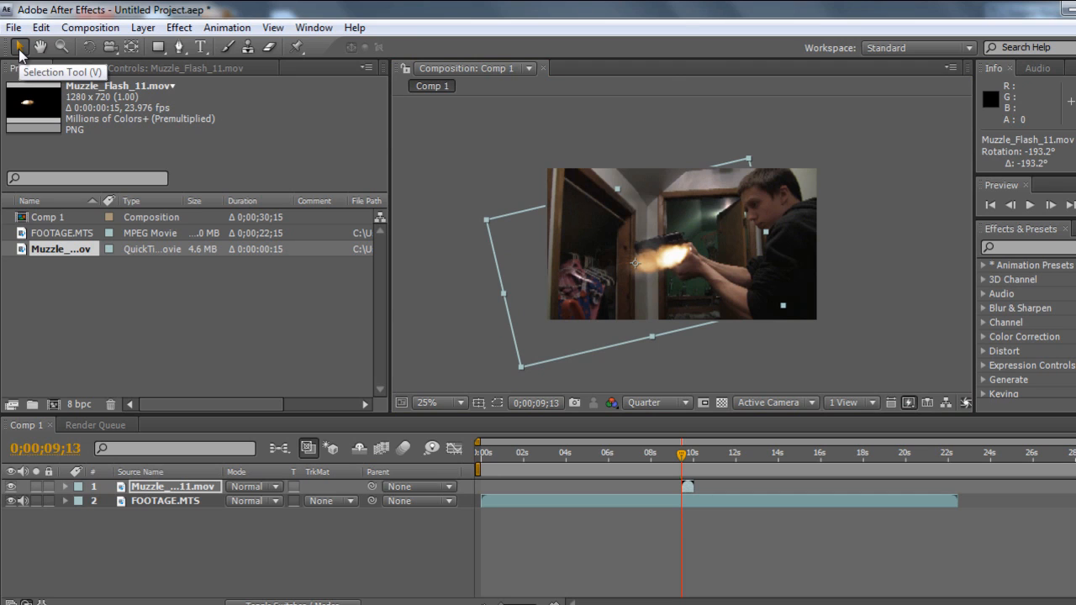
drag(526, 290, 465, 291)
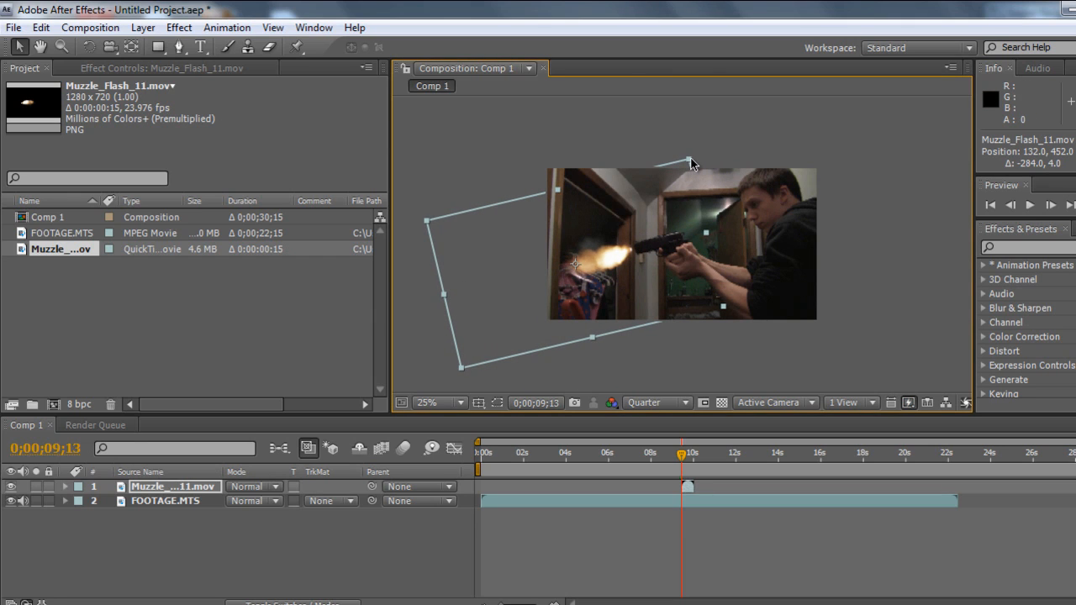
drag(689, 159, 694, 141)
drag(681, 199, 678, 199)
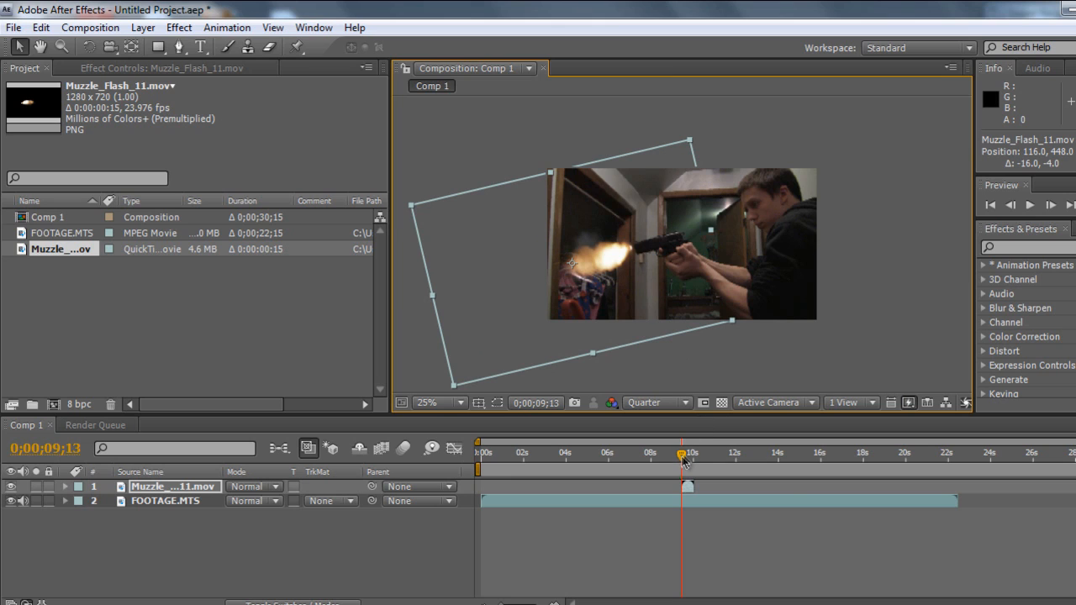
Check the flash on the neighbouring frames and return the current time to 0;00;09;13
mouse_move(683, 457)
mouse_down()
mouse_move(672, 459)
mouse_move(696, 459)
mouse_move(682, 456)
mouse_up()
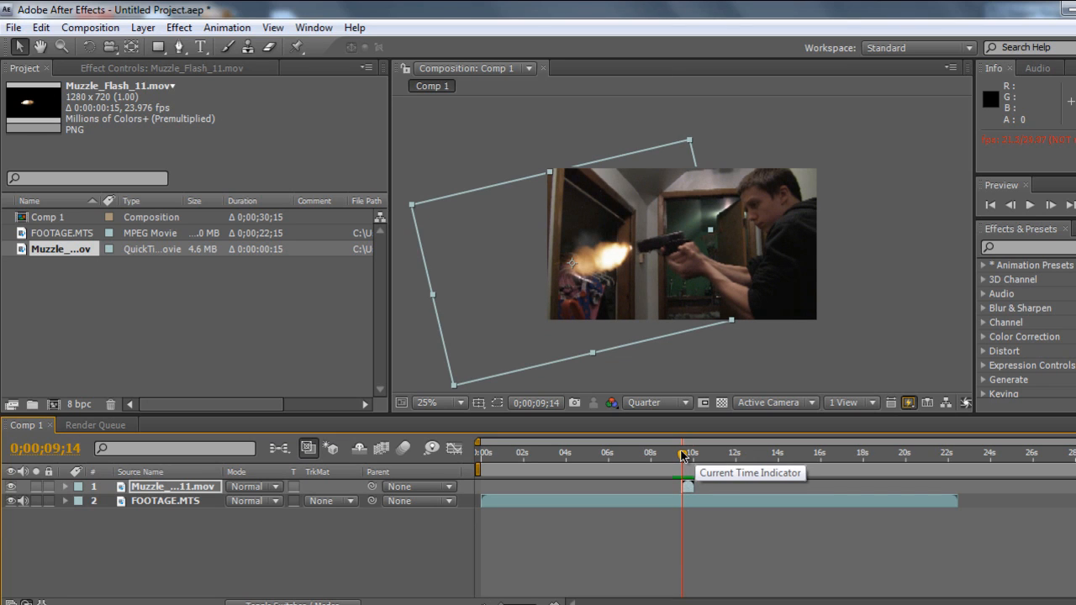
drag(681, 456, 681, 457)
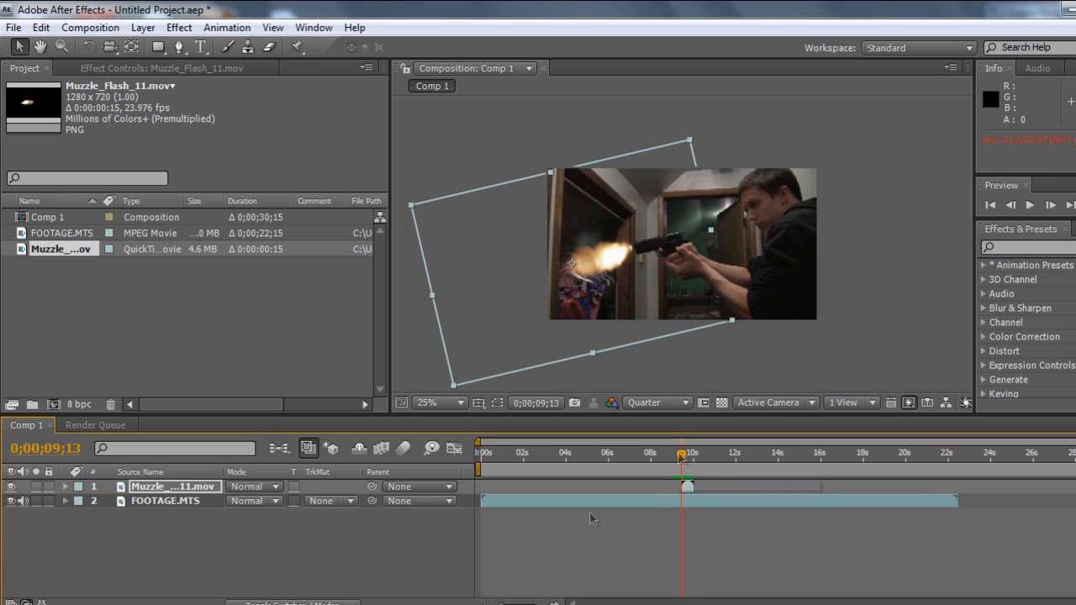
Start a new solid layer and set its color to the golden yellow D2B305
right_click(228, 544)
key(Escape)
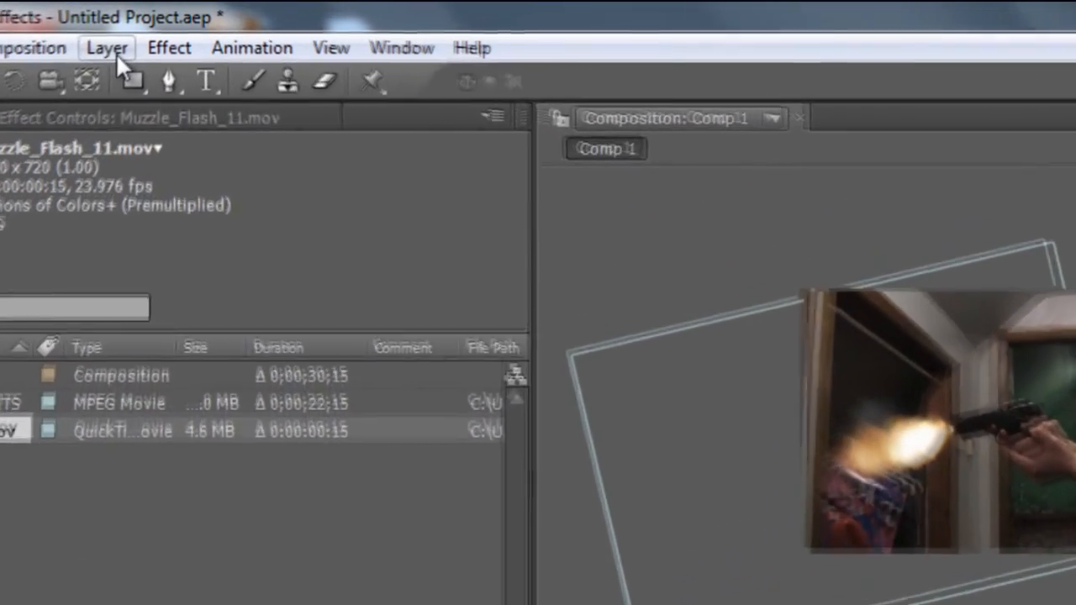
click(142, 27)
mouse_move(144, 86)
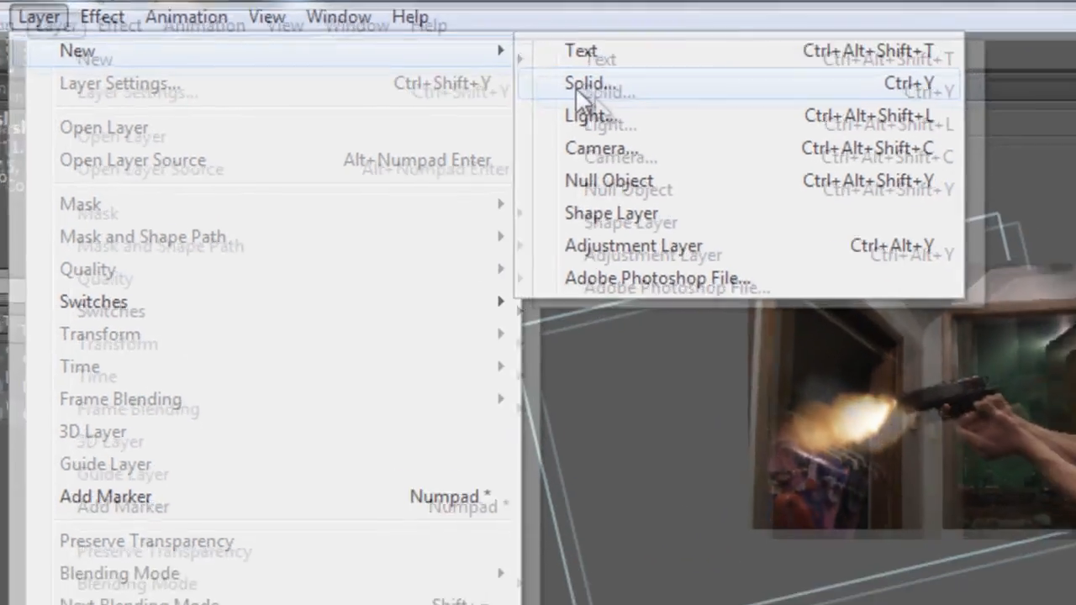
click(580, 84)
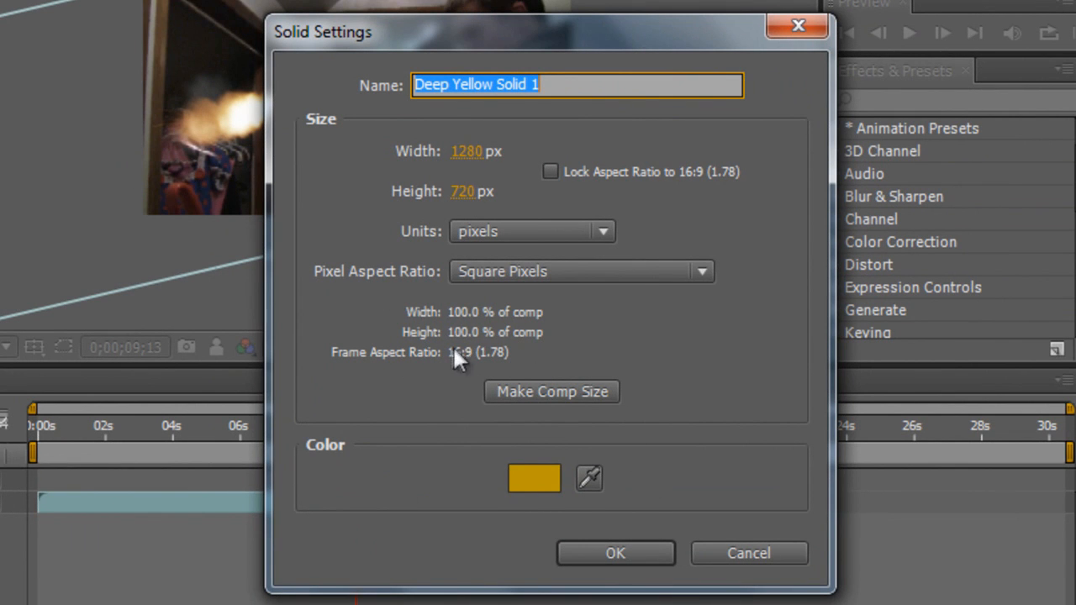
click(520, 474)
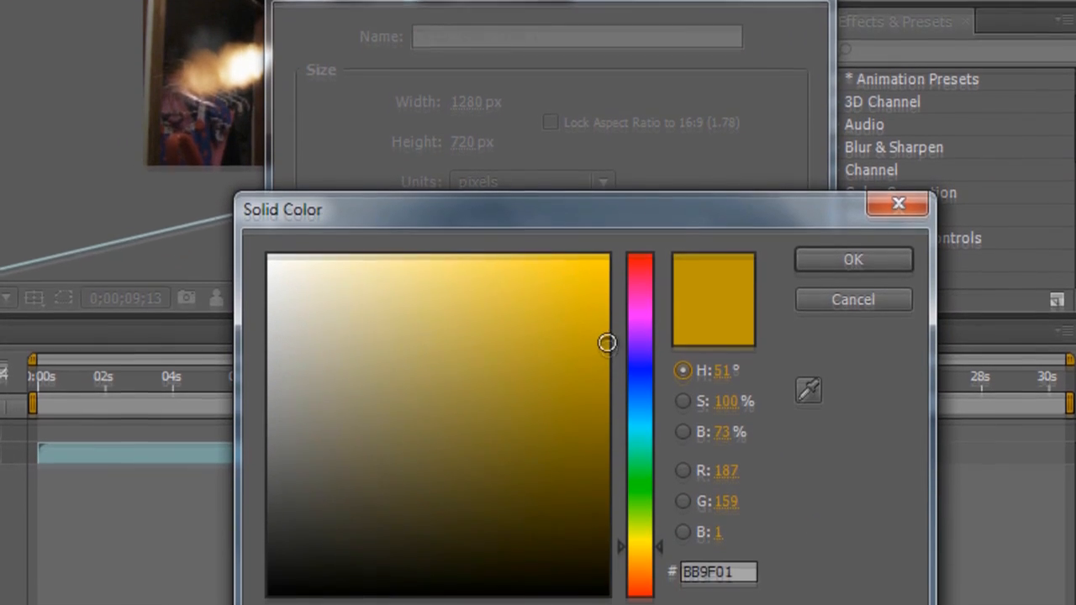
click(594, 396)
drag(594, 297, 595, 305)
mouse_move(605, 258)
mouse_down()
mouse_move(603, 227)
mouse_move(603, 261)
mouse_move(600, 248)
mouse_up()
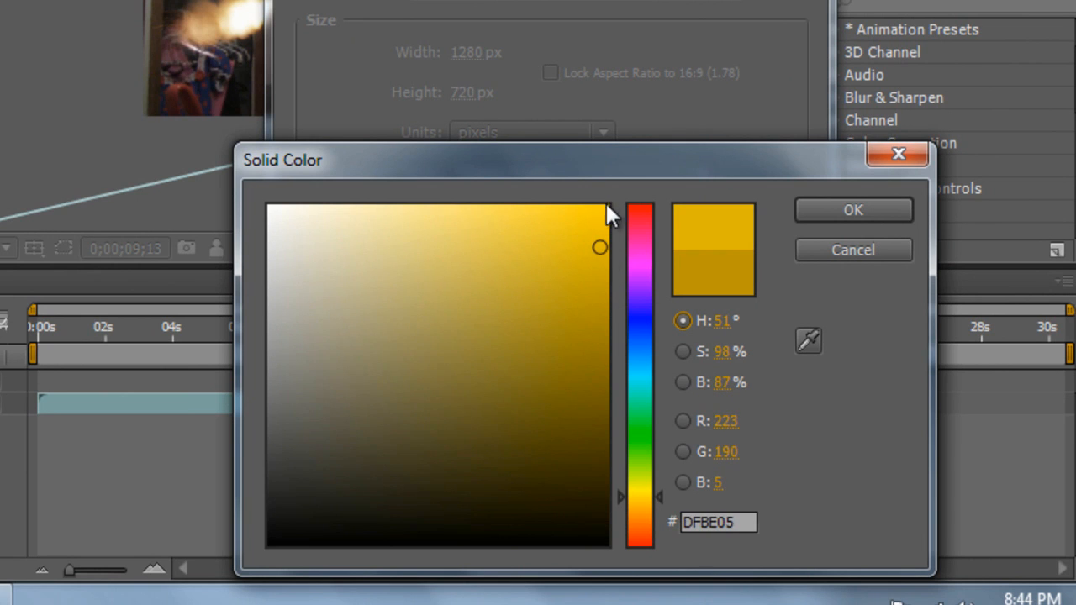
drag(604, 169, 539, 131)
mouse_move(535, 209)
mouse_down()
mouse_move(538, 248)
mouse_move(533, 180)
mouse_move(533, 244)
mouse_move(535, 225)
mouse_up()
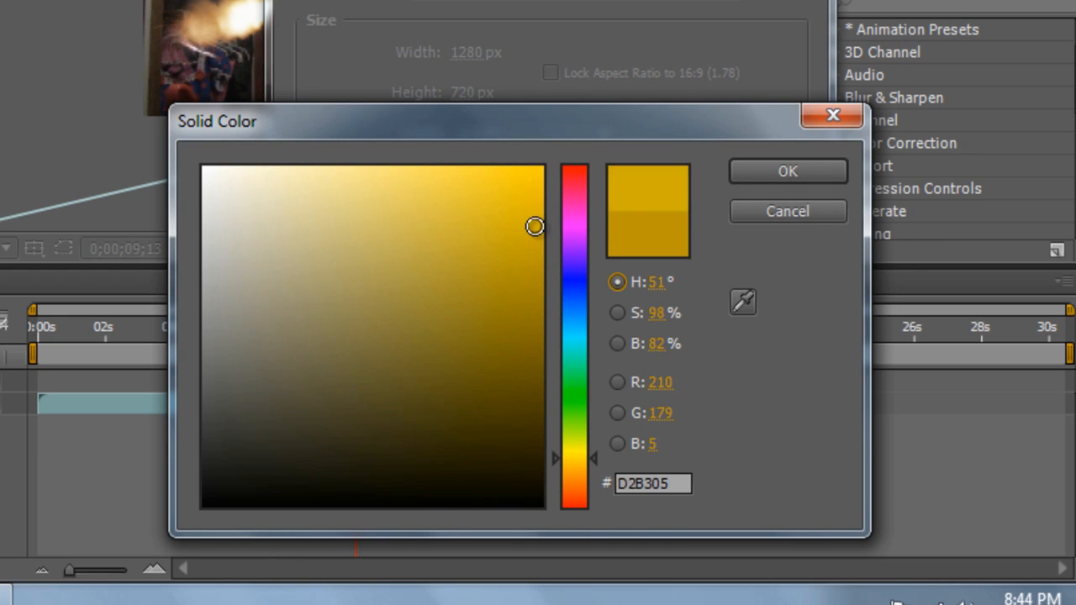
click(786, 177)
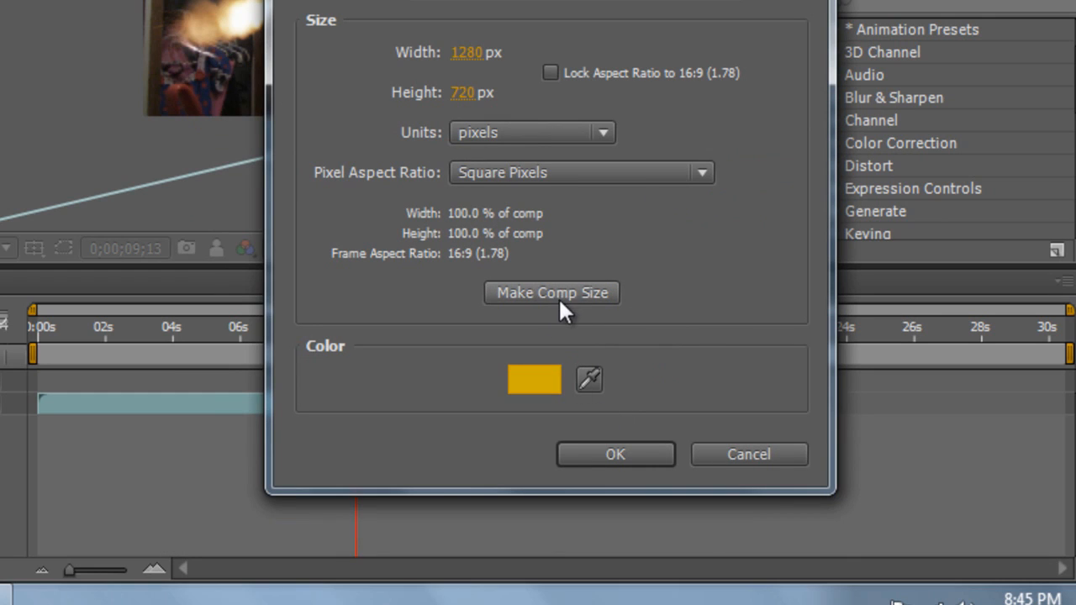
Create the yellow solid at composition size and lower its opacity to 10%
click(523, 294)
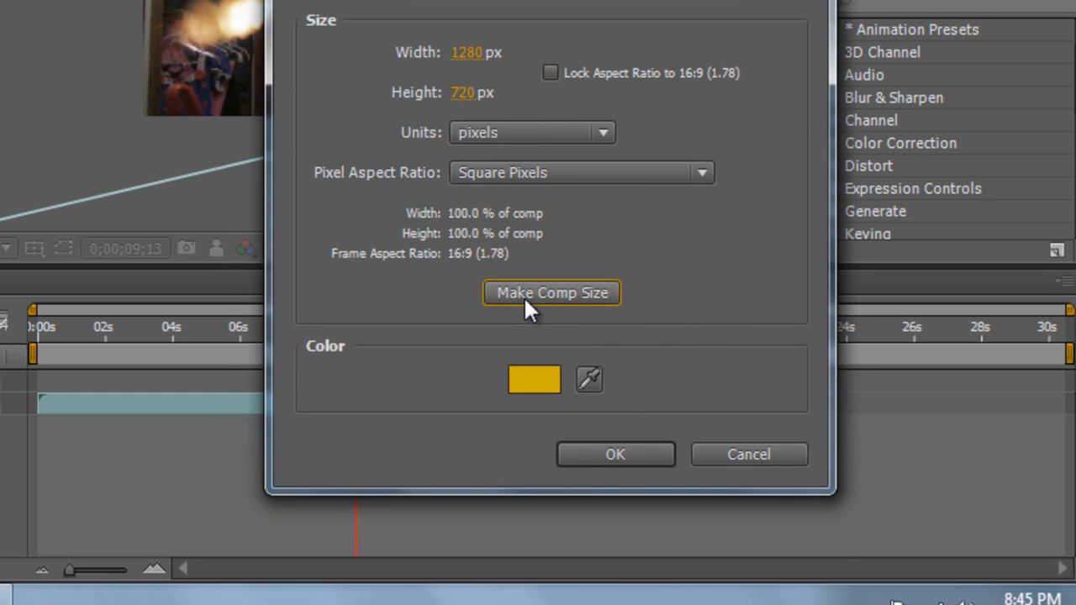
click(578, 458)
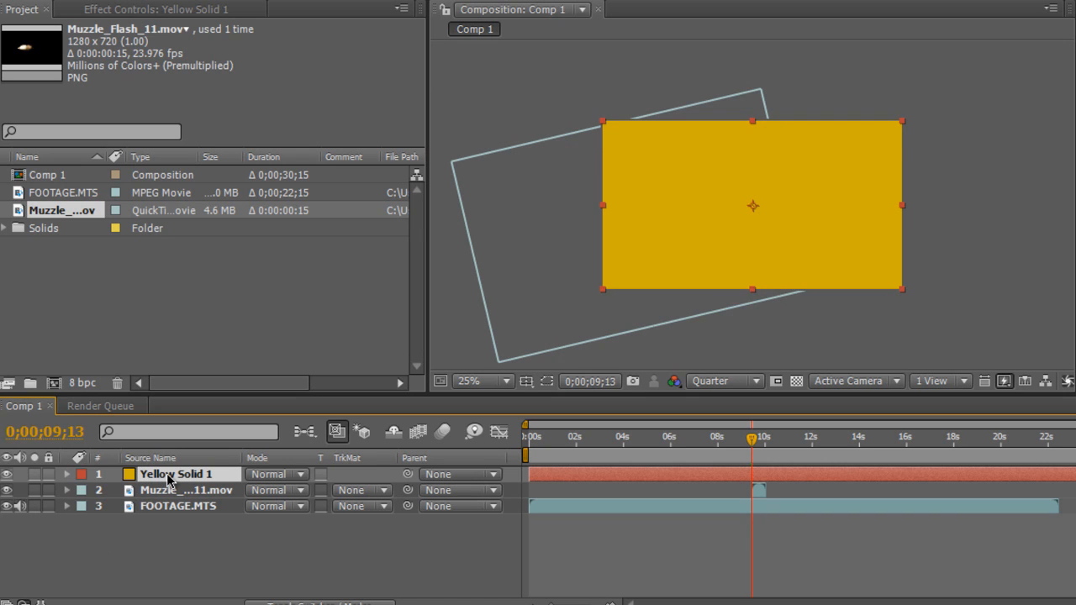
key(t)
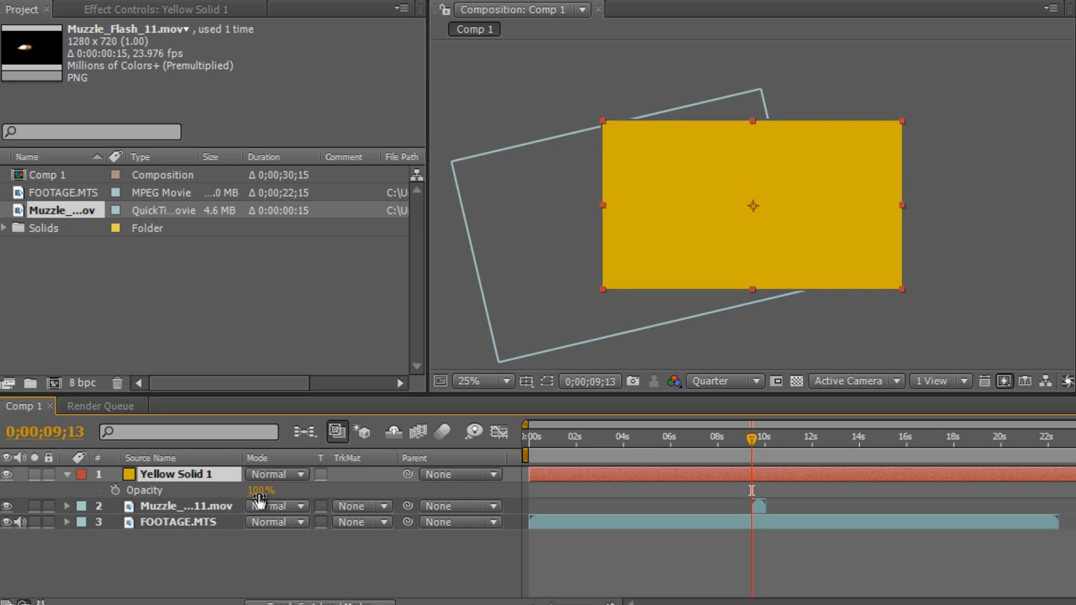
drag(263, 497, 185, 501)
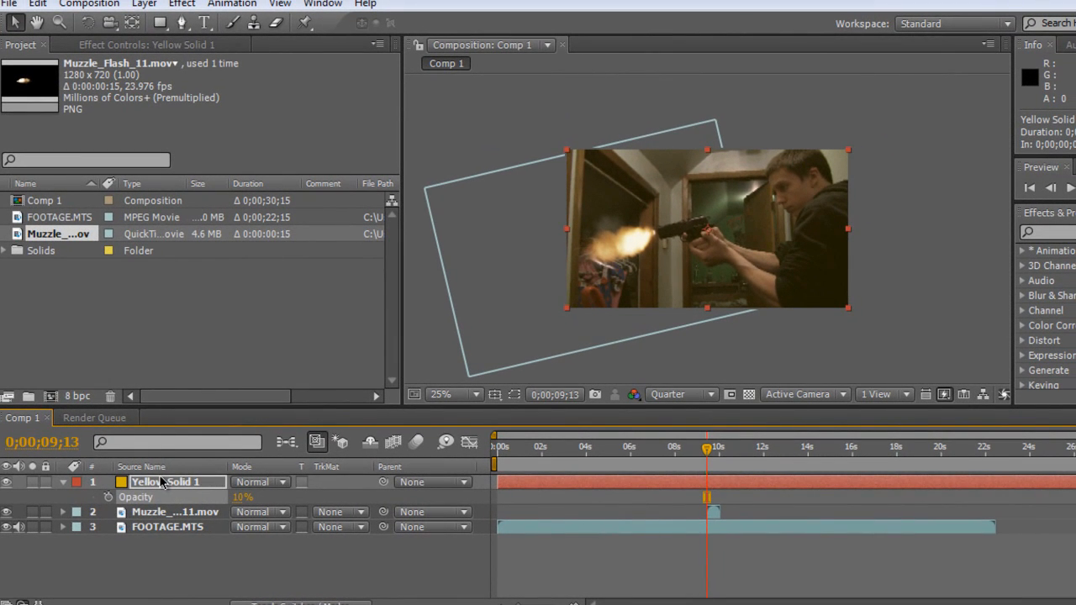
With the Pen tool, draw a closed mask on the yellow solid around the front of the hand below the trigger
click(163, 484)
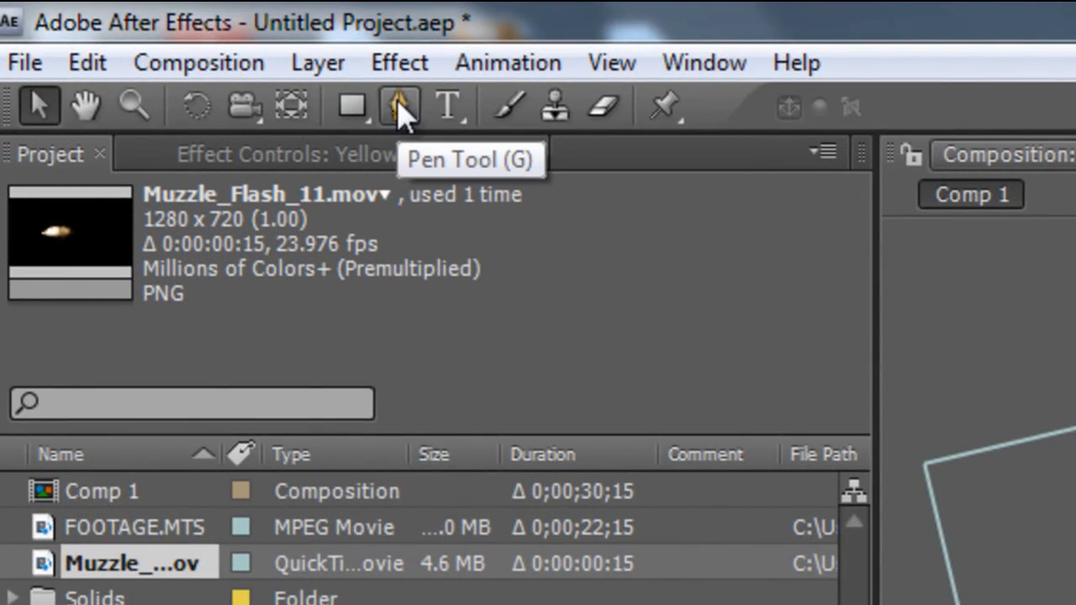
click(402, 114)
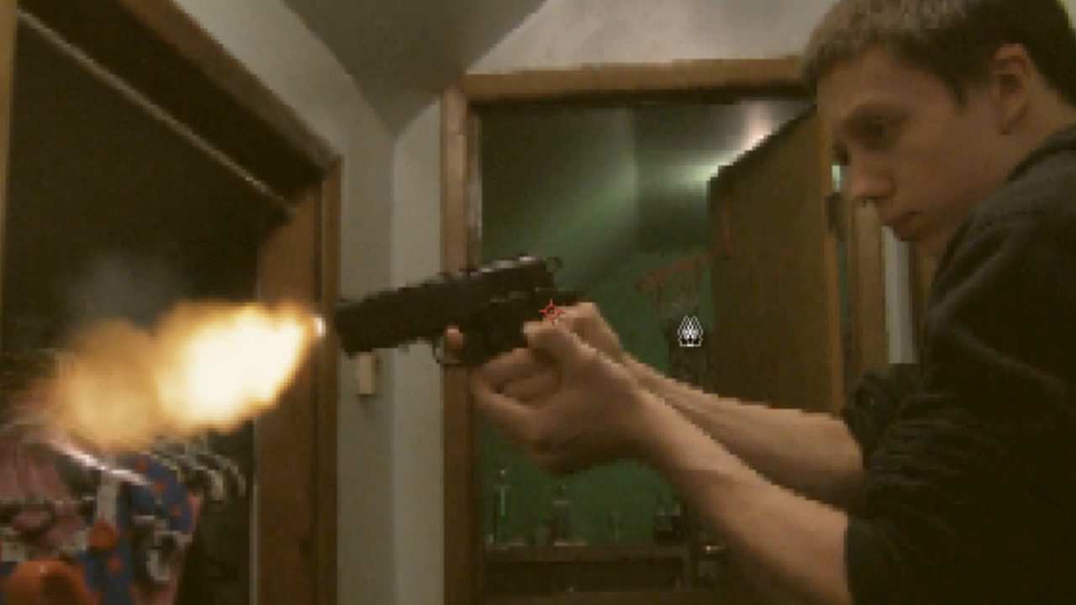
drag(711, 269, 615, 383)
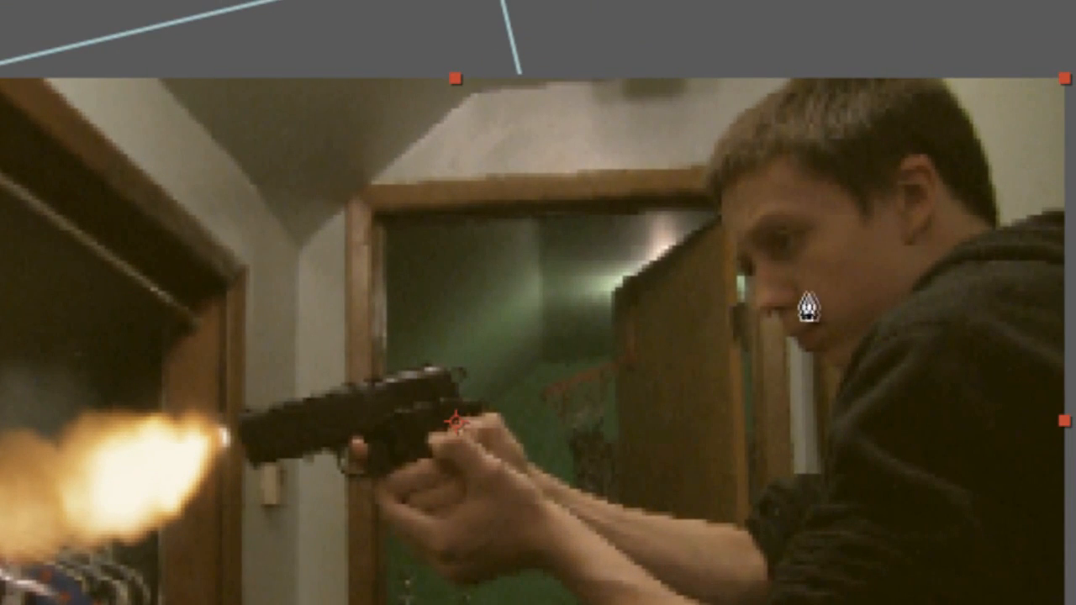
drag(517, 435, 673, 319)
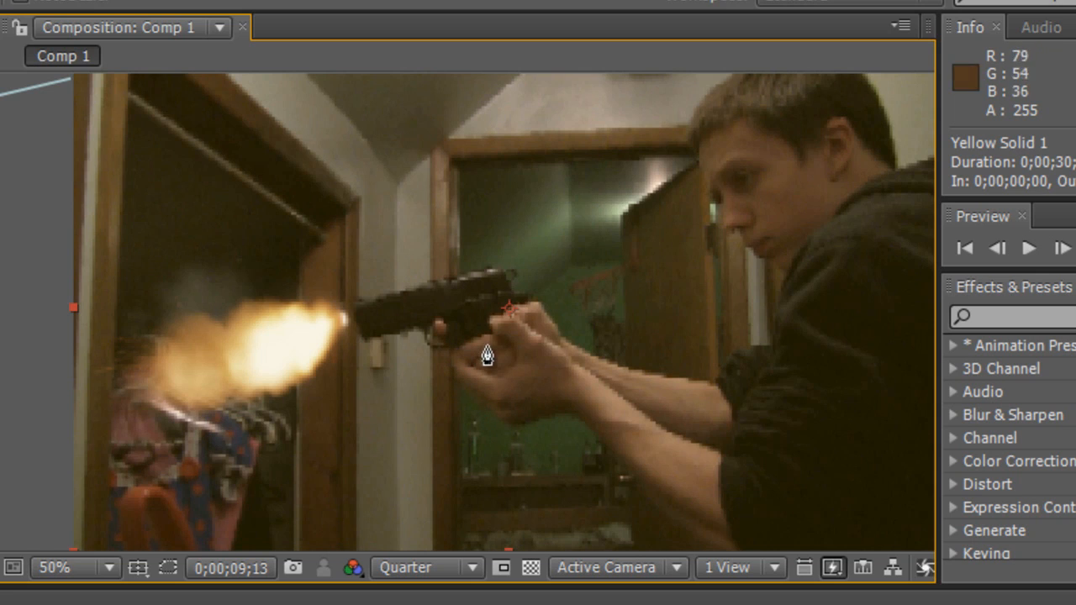
click(452, 349)
click(448, 366)
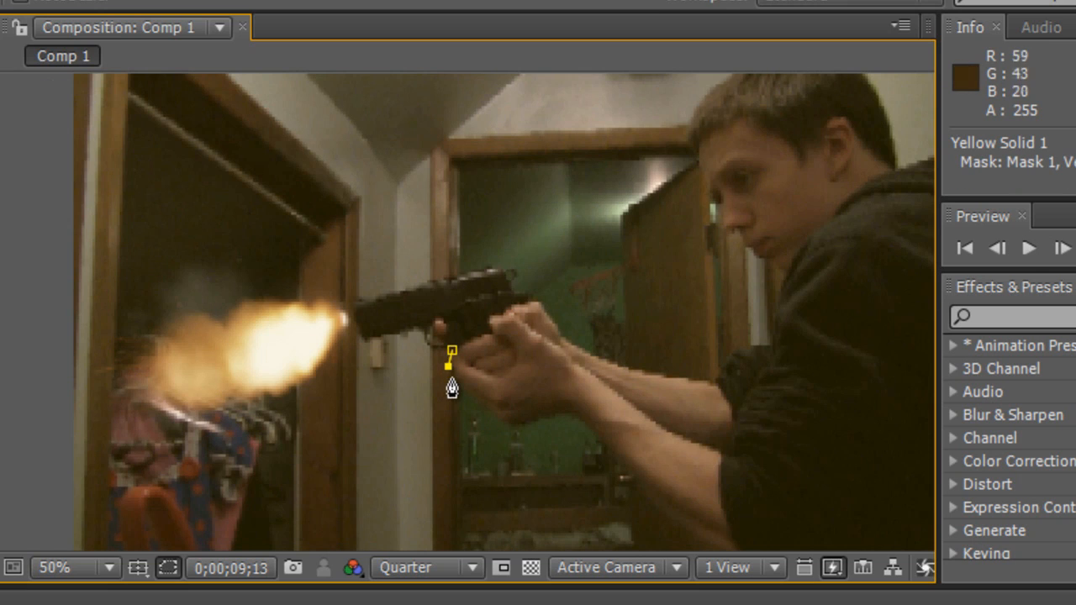
click(454, 383)
click(466, 392)
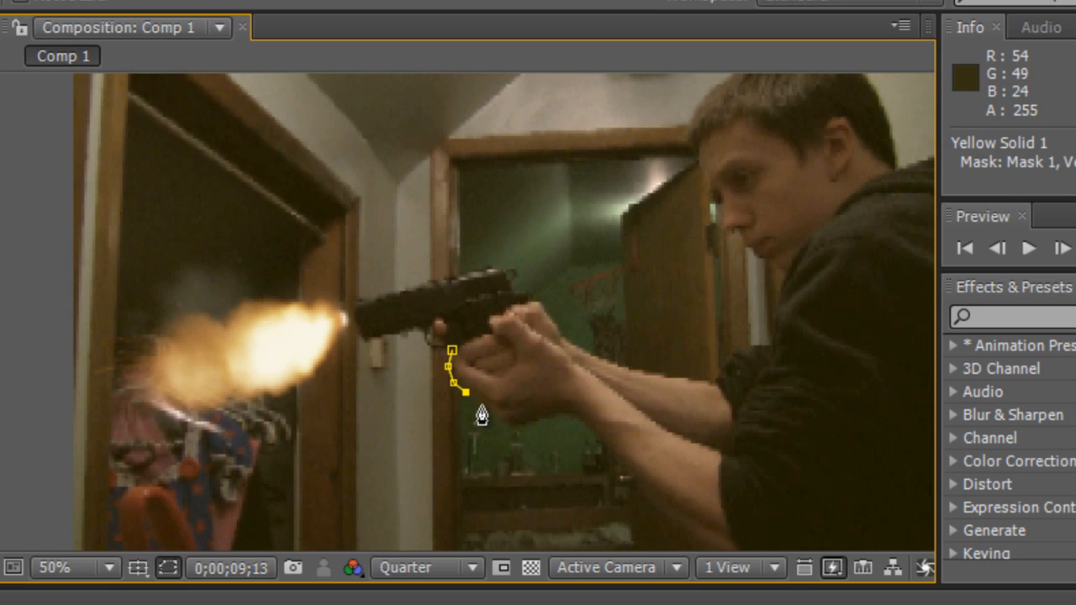
click(505, 425)
click(520, 420)
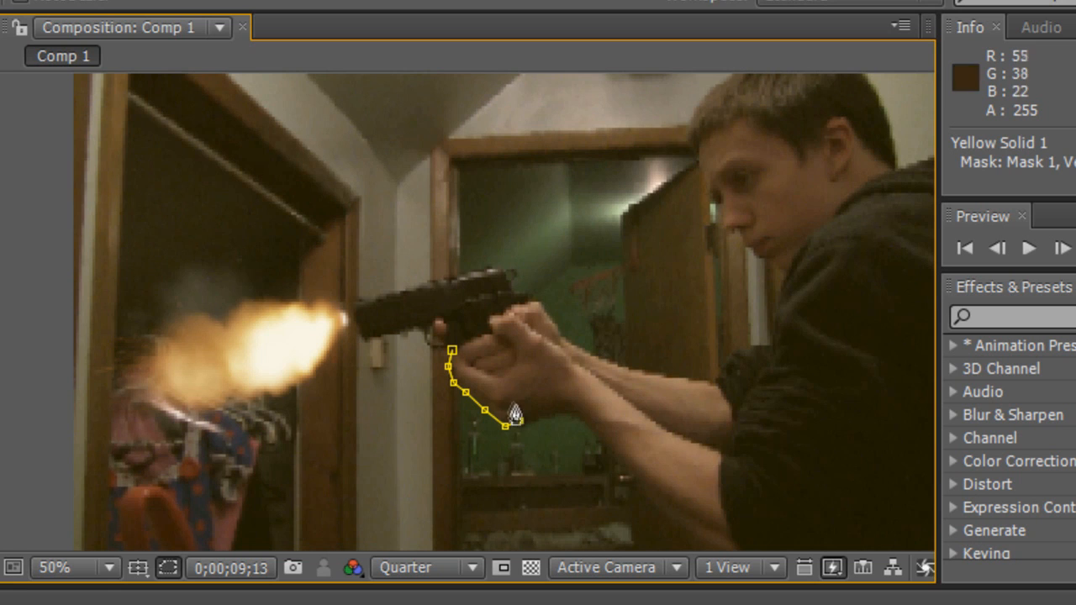
click(502, 391)
click(501, 378)
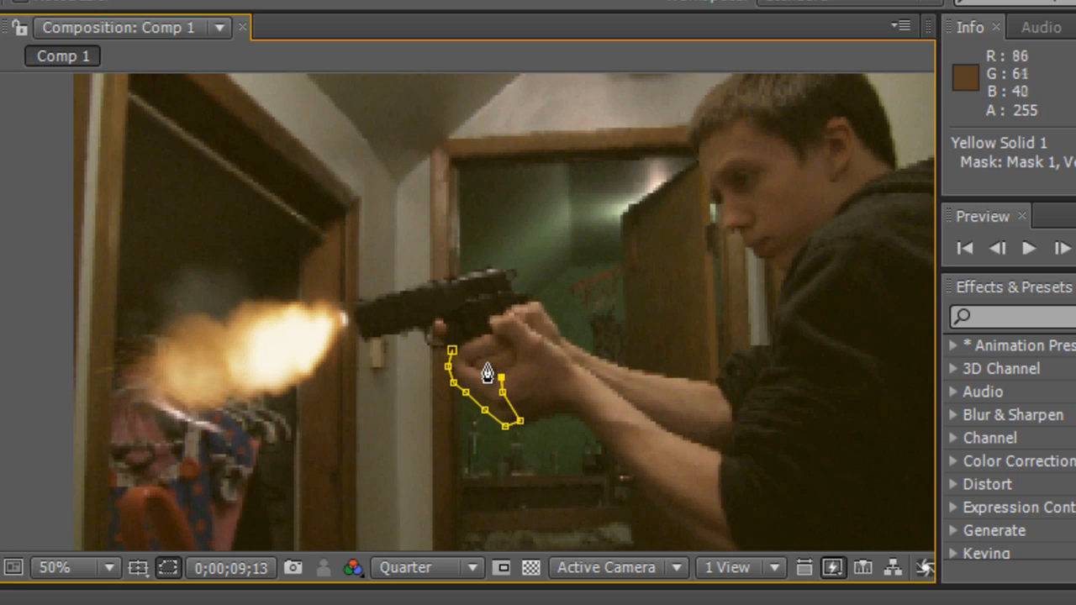
click(486, 362)
click(468, 346)
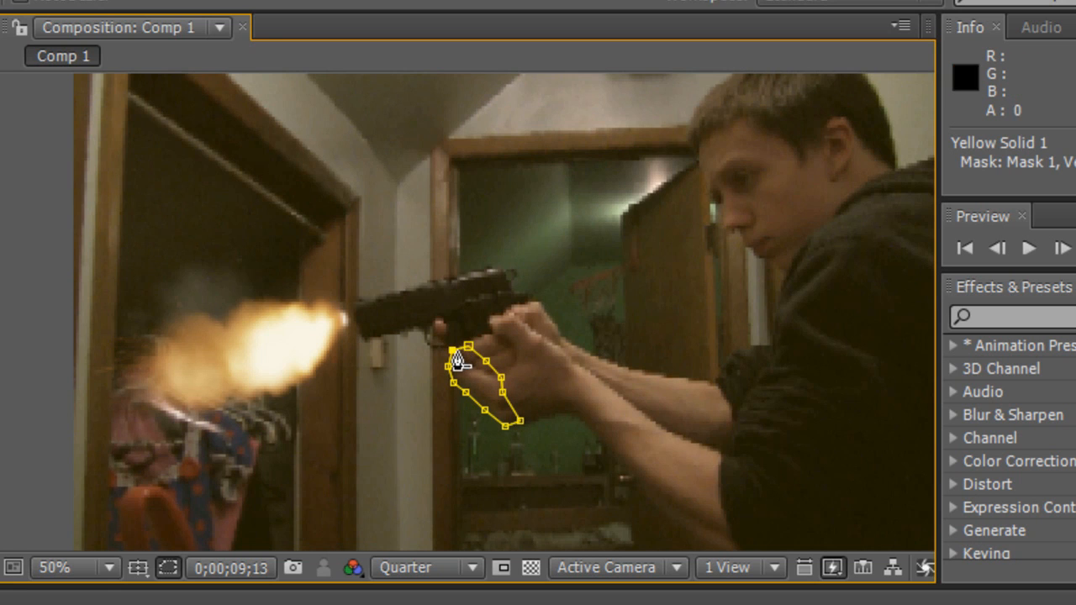
click(453, 349)
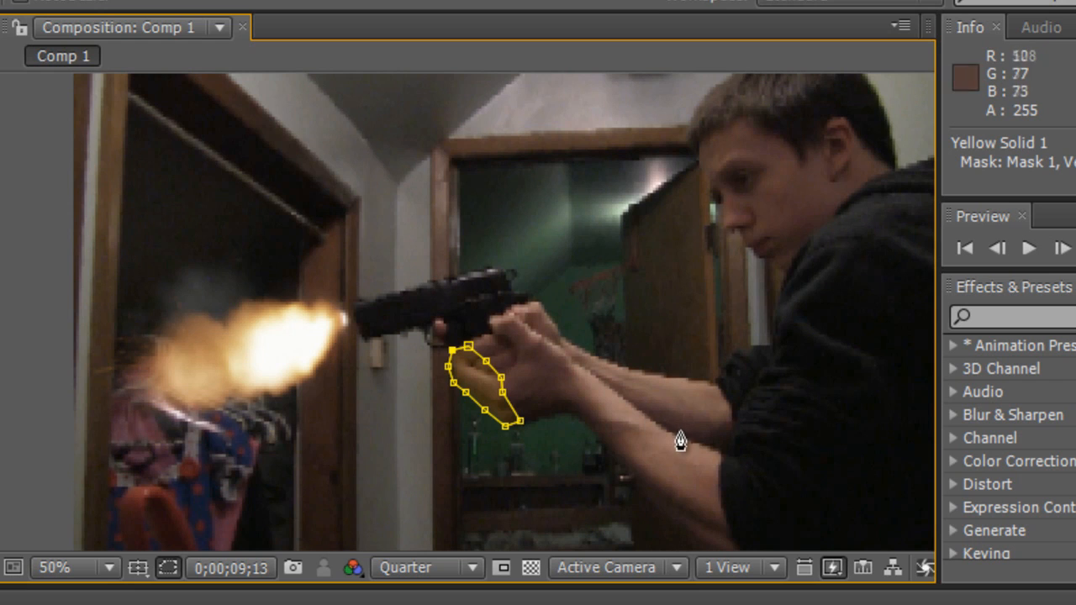
Draw a second closed mask on the yellow solid along the front edge of the shooter's face, from forehead to chin
click(701, 143)
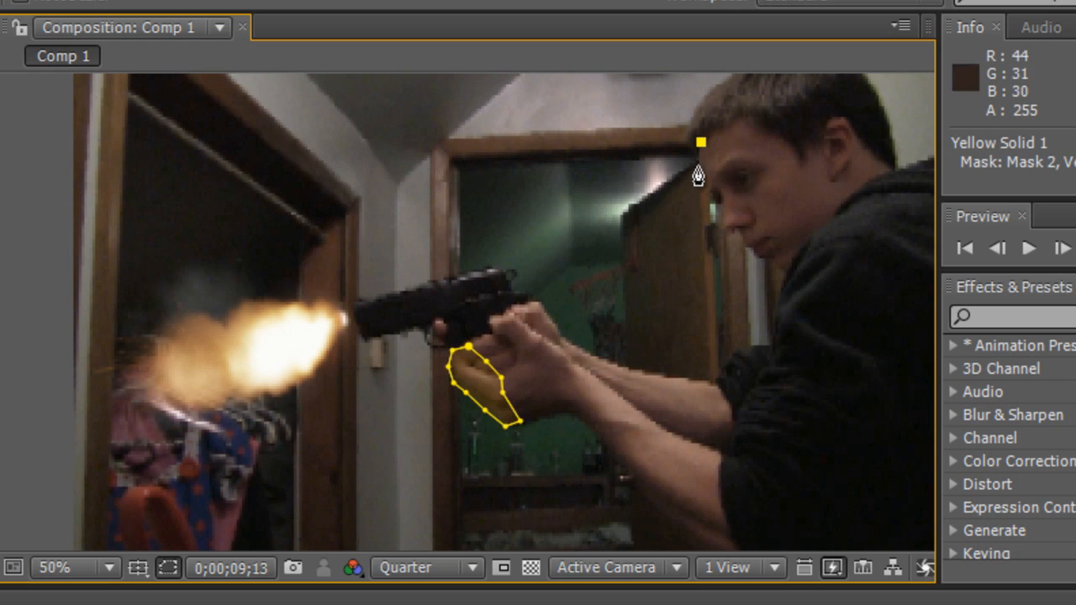
click(700, 179)
click(709, 199)
click(720, 218)
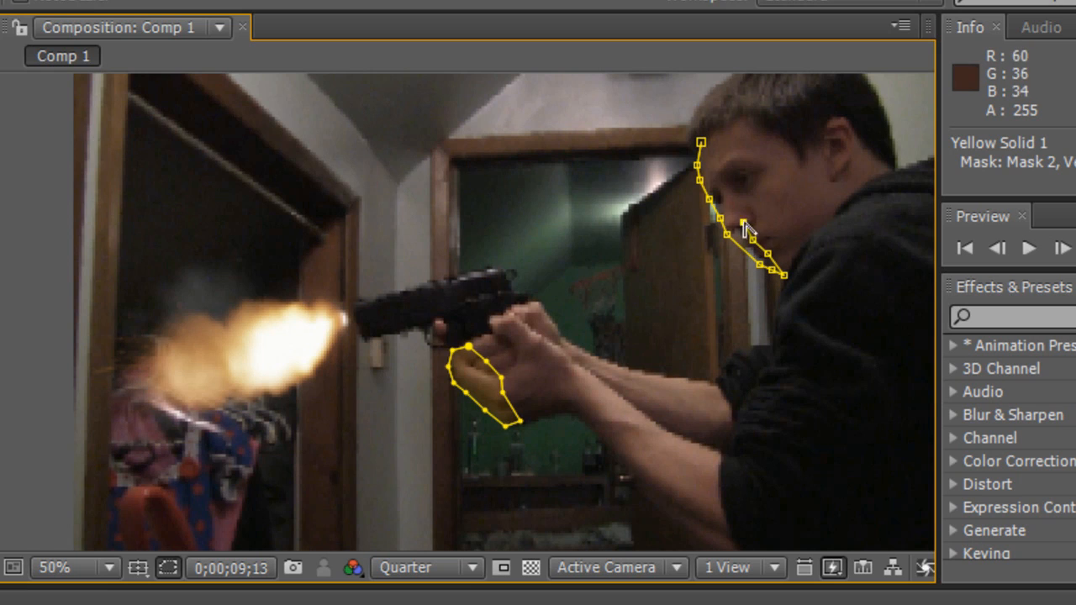
click(702, 144)
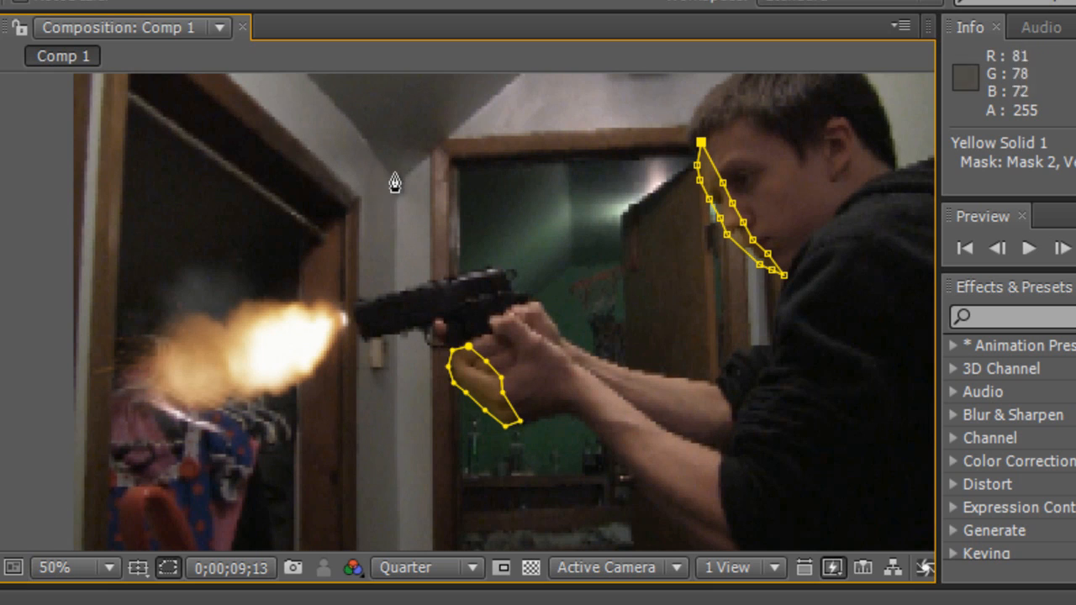
Draw a closed mask on the yellow solid over the door frame just below the muzzle flash
scroll(321, 441, down, 3)
scroll(321, 441, up, 4)
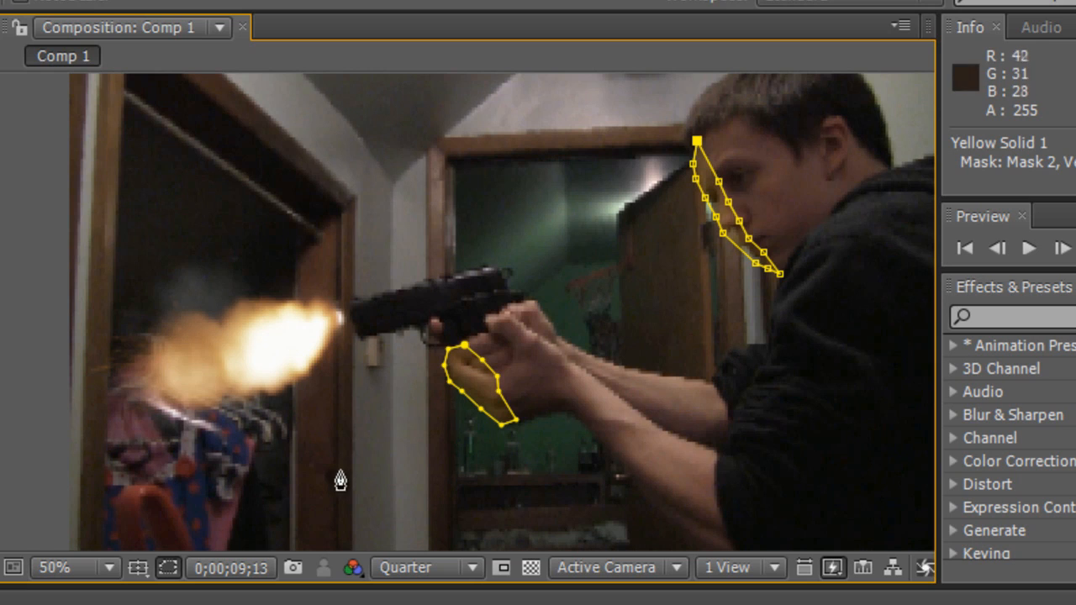
click(336, 479)
drag(344, 385, 337, 364)
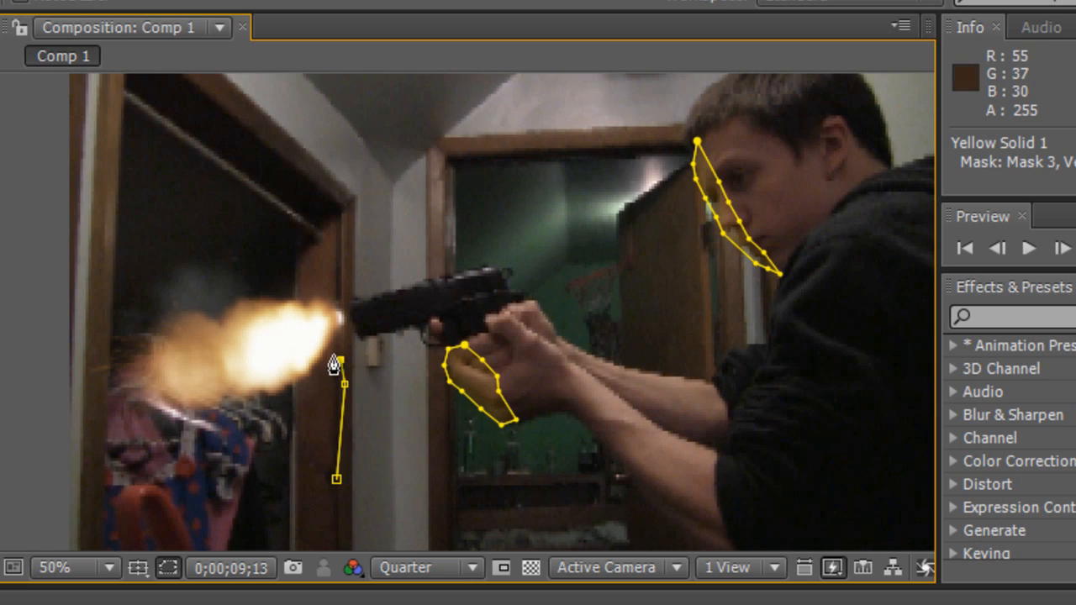
click(318, 385)
click(304, 412)
click(317, 472)
click(336, 480)
Draw a small closed mask on the yellow solid over the door frame just above the pistol's muzzle
click(309, 248)
click(308, 274)
click(316, 294)
click(340, 299)
click(335, 260)
click(308, 249)
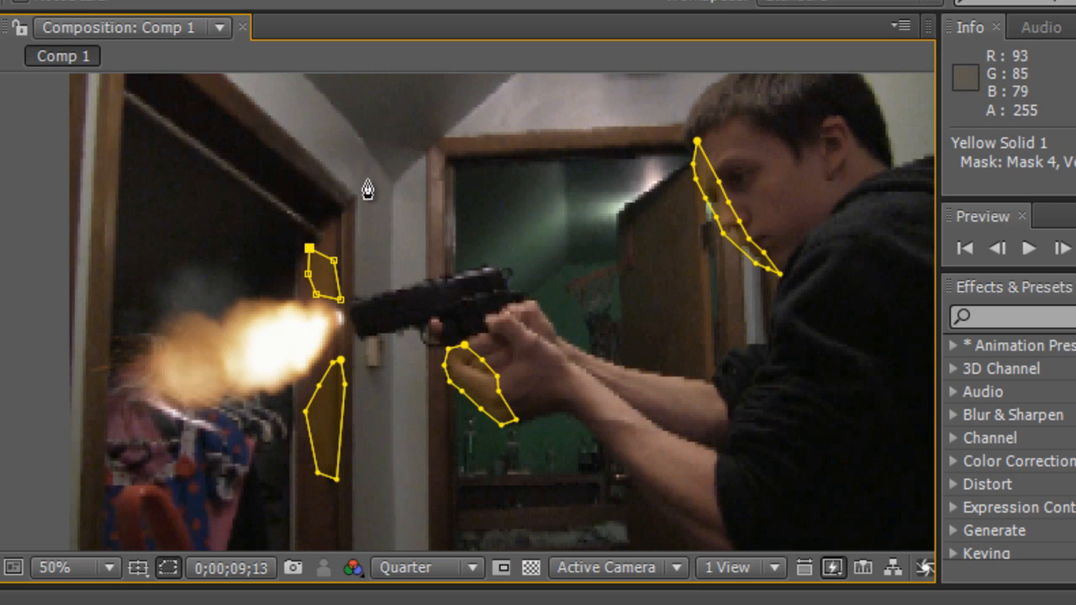
Draw a closed mask on the yellow solid along the dark slanted inner edge of the door frame's upper part
click(328, 197)
click(290, 174)
click(263, 151)
click(266, 166)
click(266, 178)
click(288, 197)
click(310, 211)
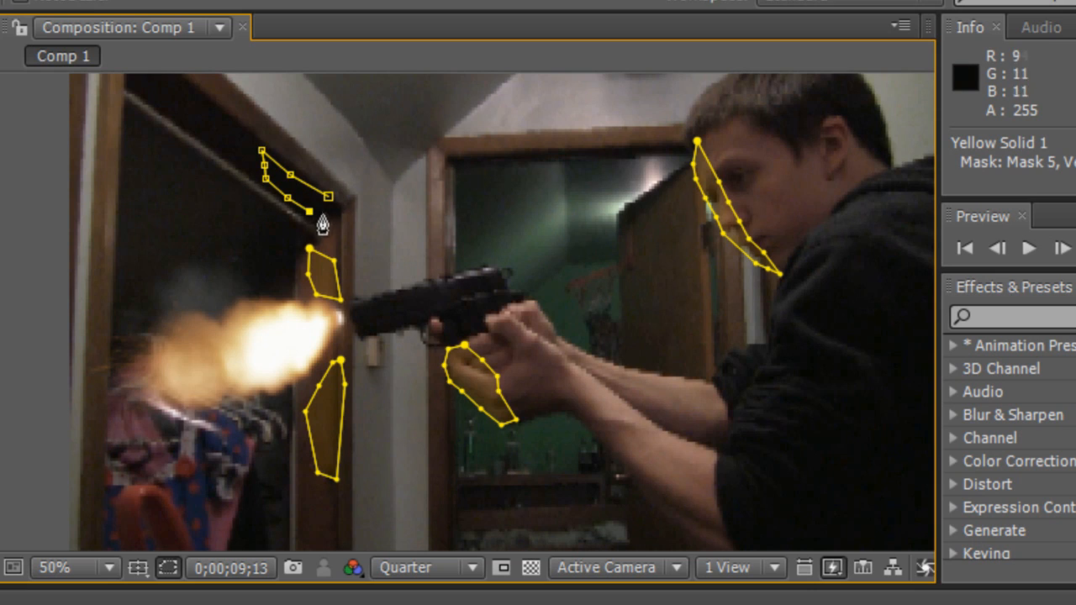
click(328, 198)
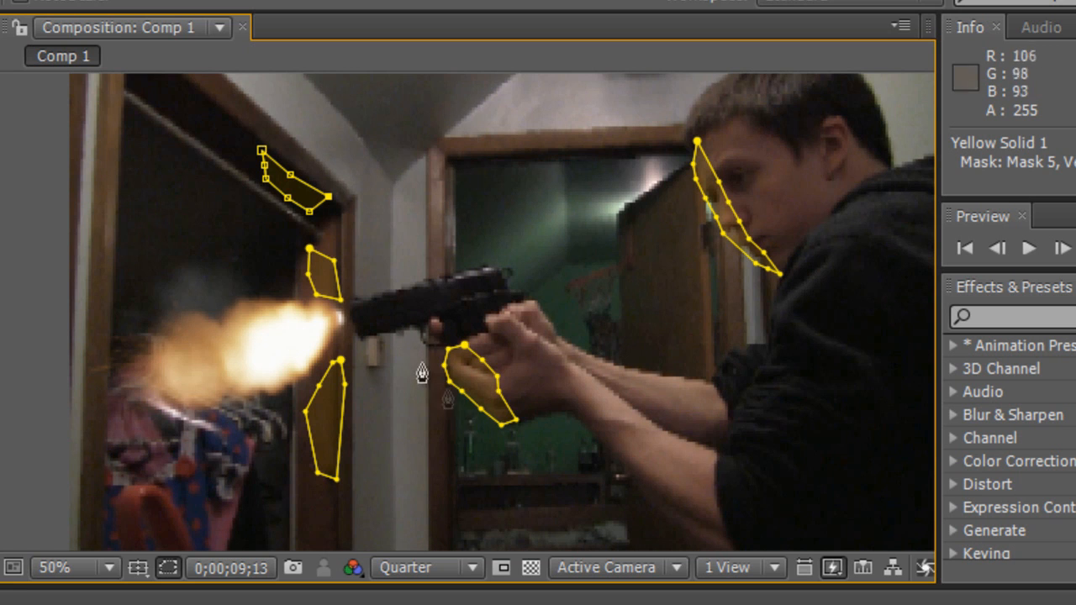
Set the composition's preview resolution to Third and check the masked areas close up and in full view
scroll(462, 414, down, 2)
scroll(463, 415, up, 2)
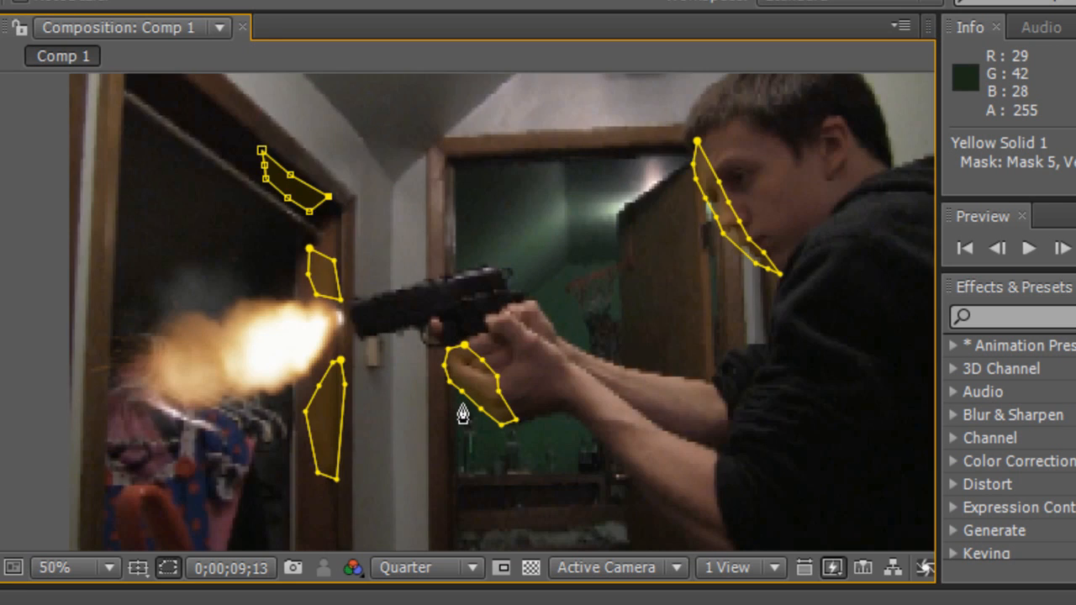
scroll(459, 417, down, 2)
click(465, 563)
click(464, 558)
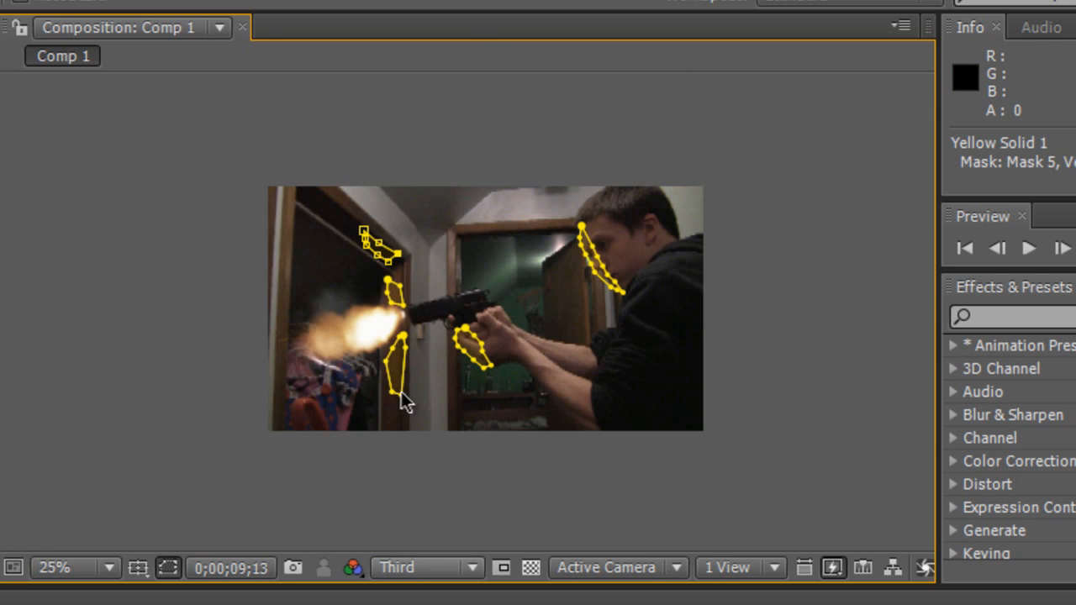
scroll(403, 397, up, 2)
scroll(405, 397, down, 2)
scroll(408, 399, up, 1)
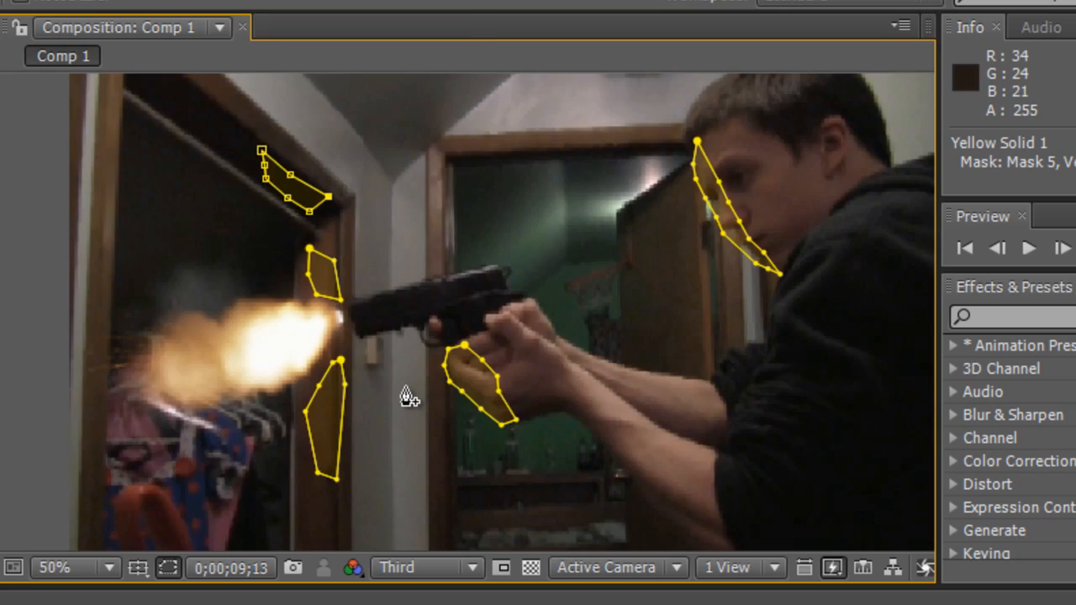
scroll(377, 278, down, 1)
scroll(378, 281, up, 1)
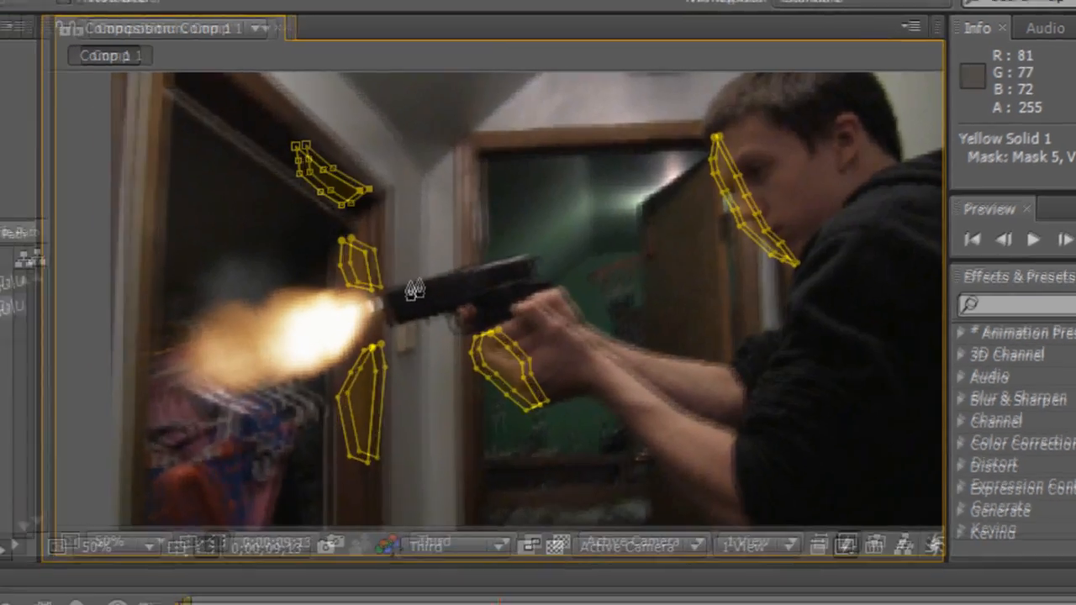
scroll(414, 290, down, 1)
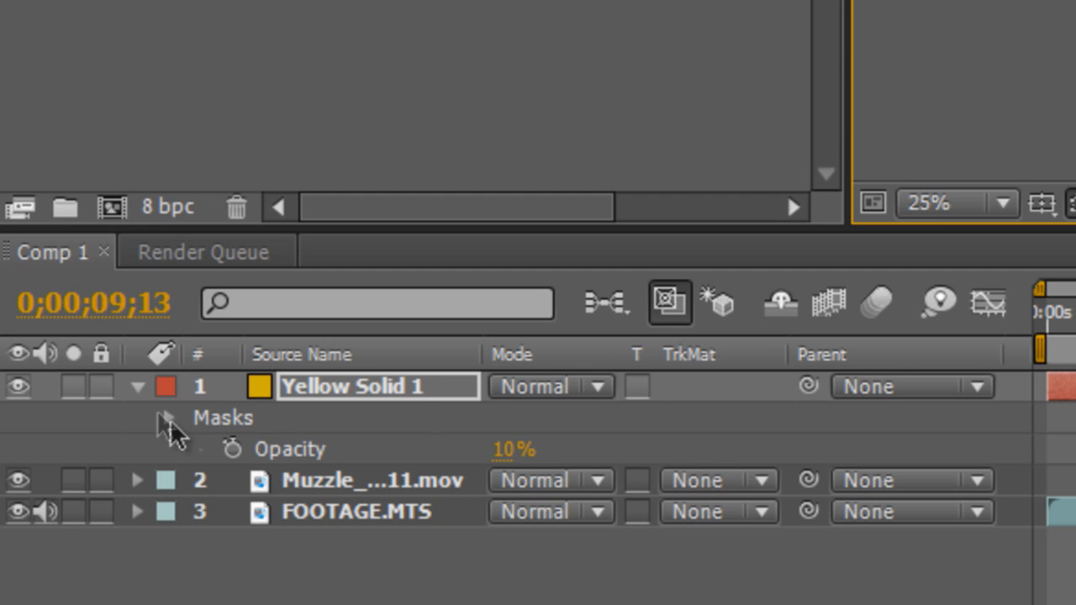
Reveal the yellow solid's masks and set the feather of all five masks to 12 pixels
click(324, 401)
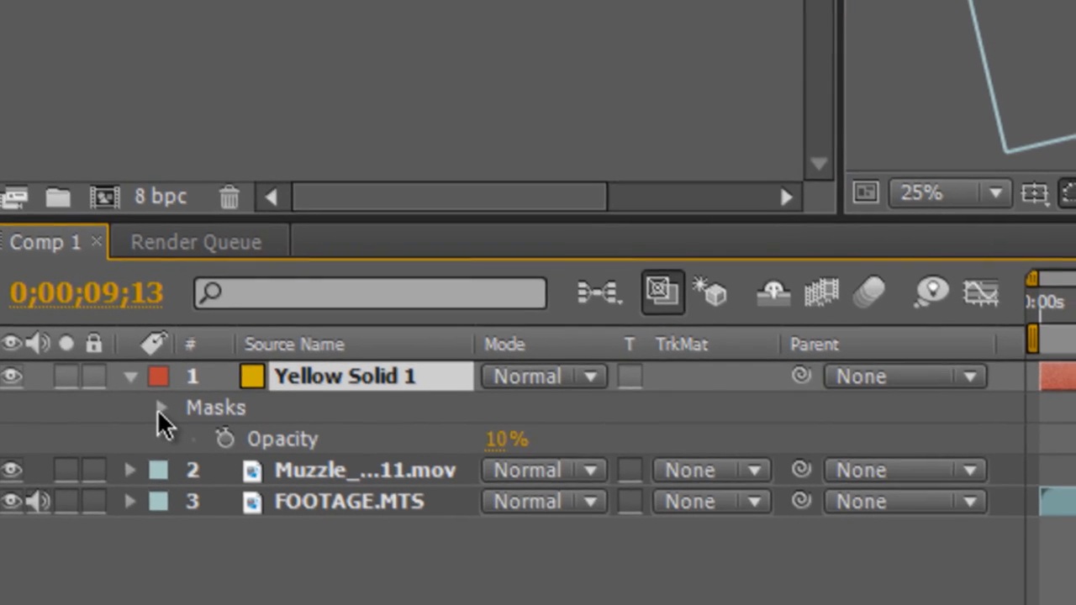
click(167, 420)
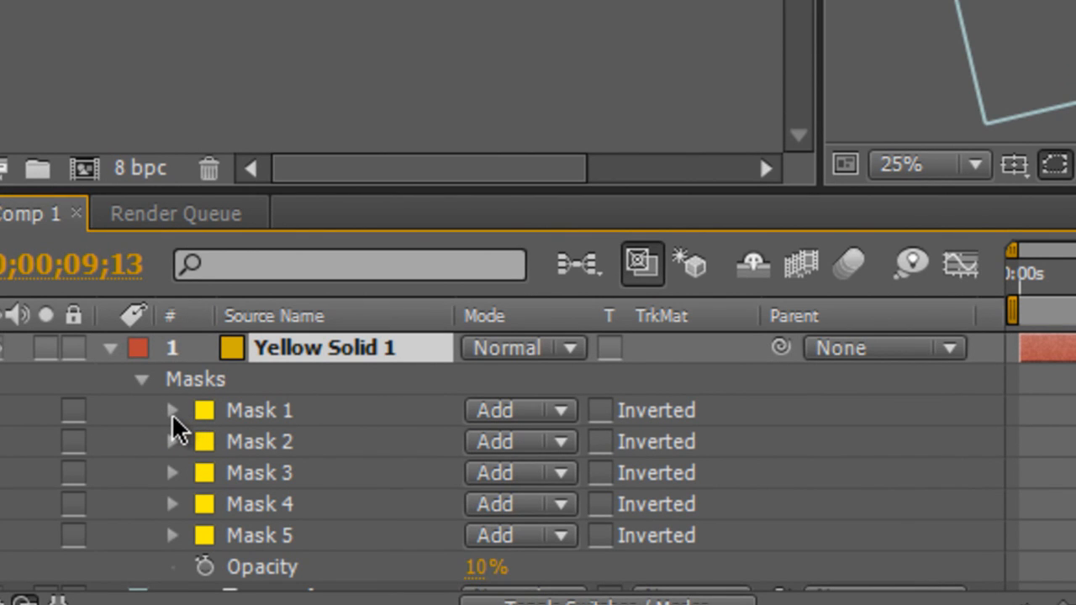
click(172, 412)
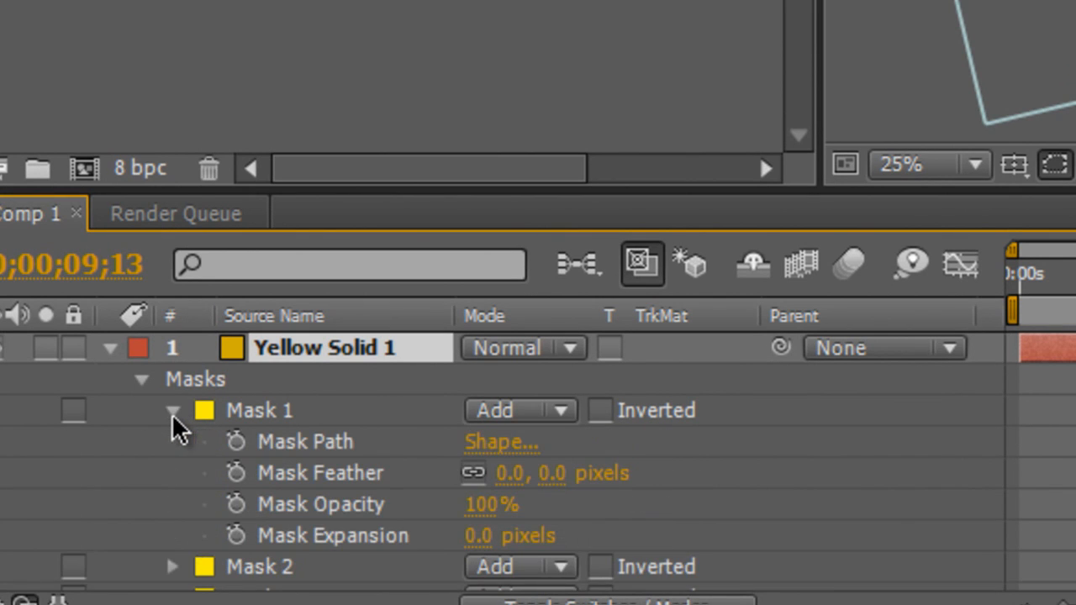
click(246, 414)
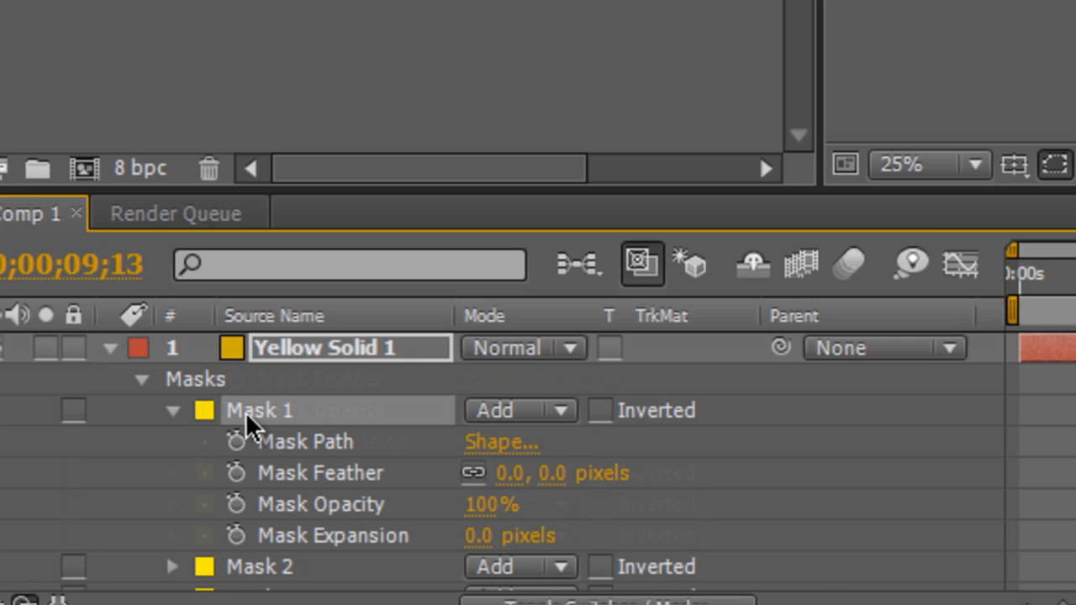
scroll(247, 425, down, 2)
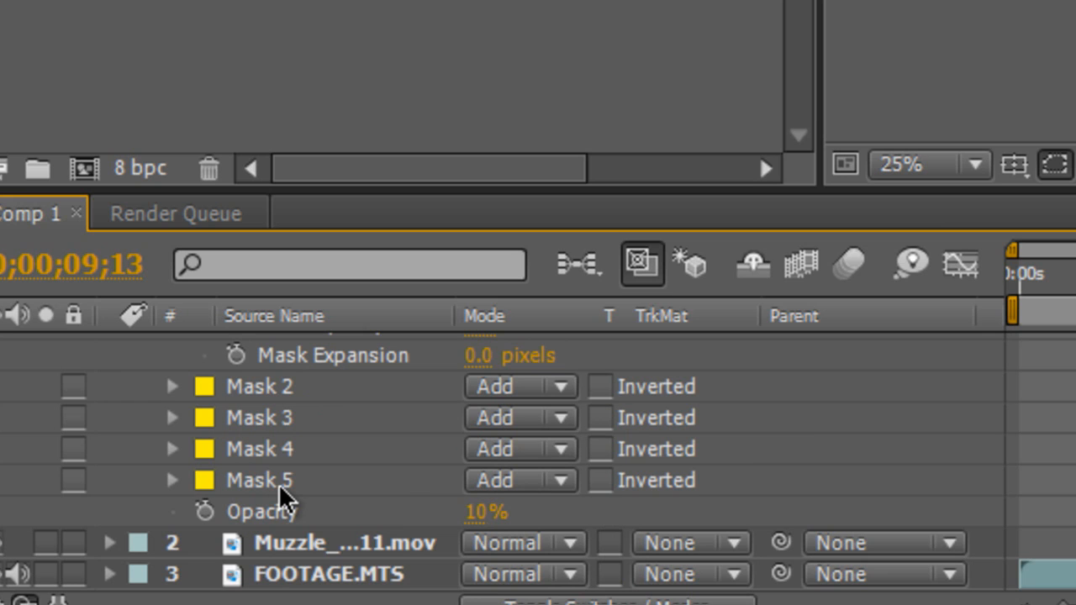
shift+click(277, 480)
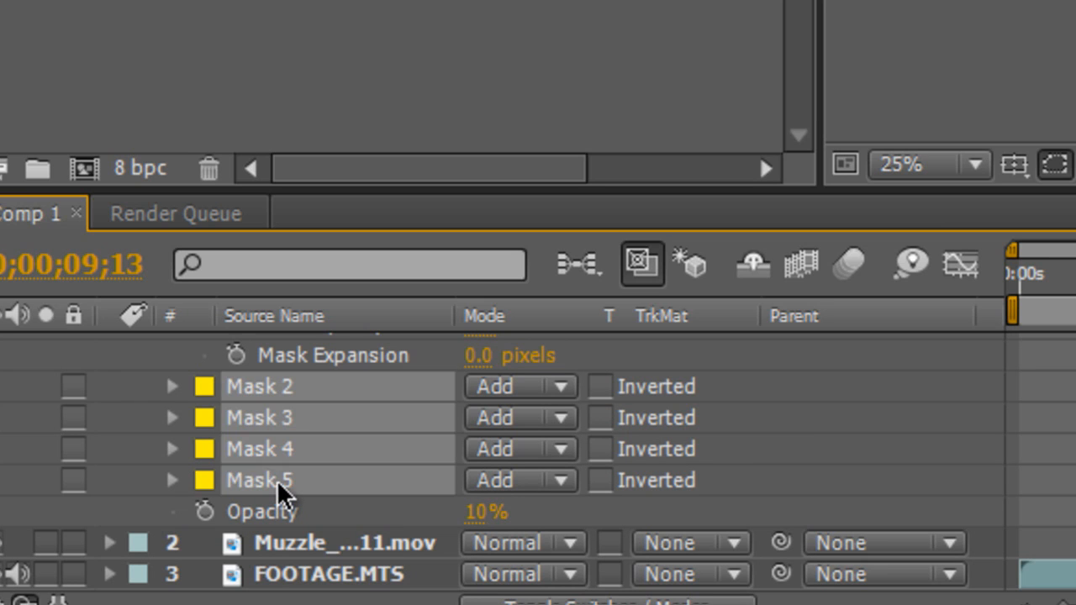
scroll(278, 491, up, 2)
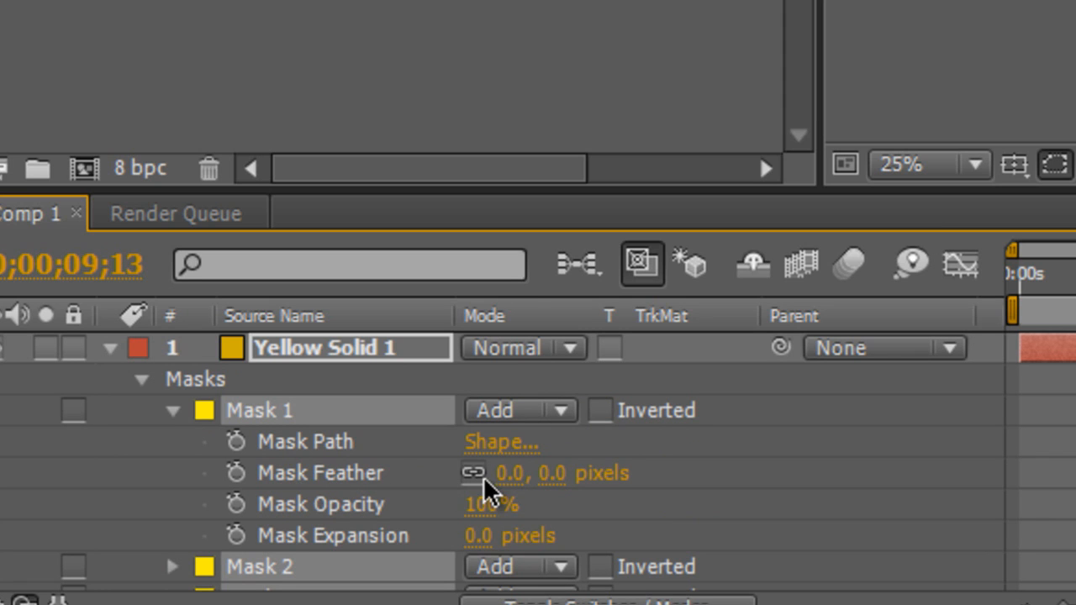
scroll(395, 488, down, 2)
scroll(365, 480, up, 2)
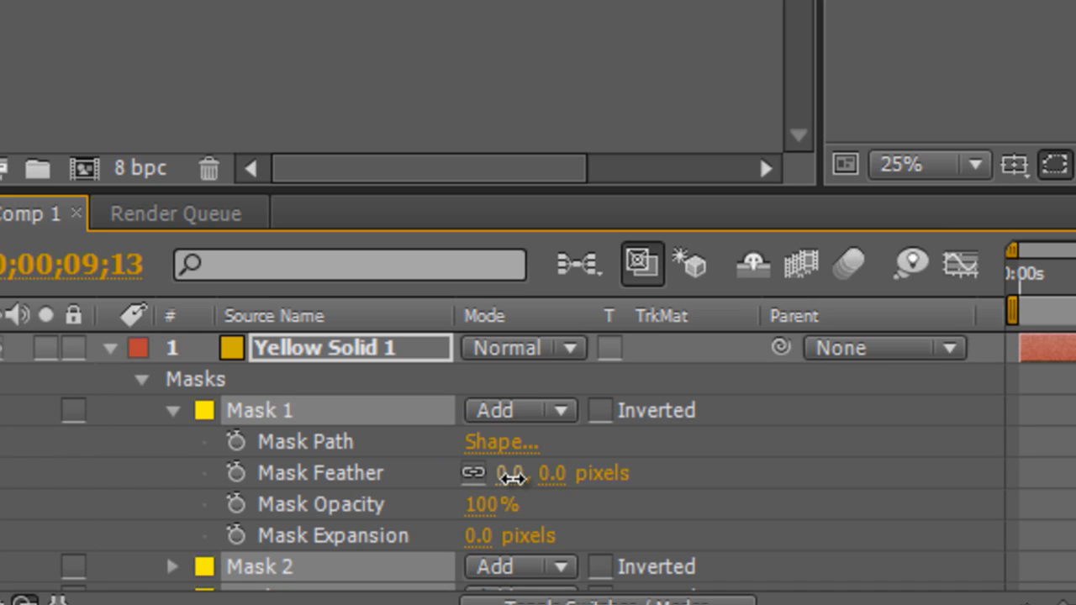
mouse_move(513, 478)
mouse_down()
mouse_move(538, 478)
mouse_move(507, 484)
mouse_up()
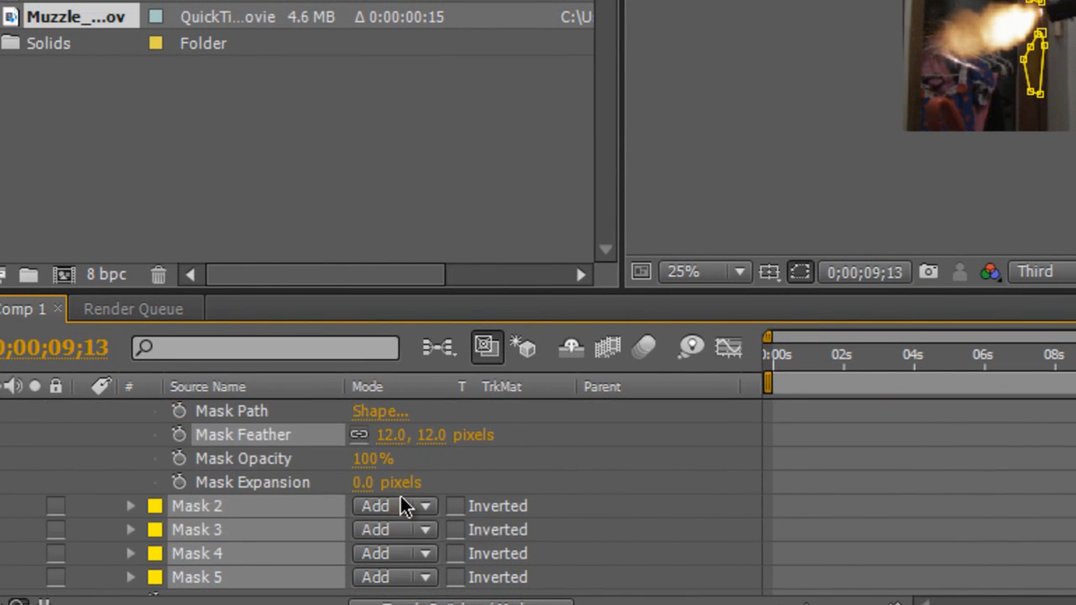
scroll(395, 511, down, 4)
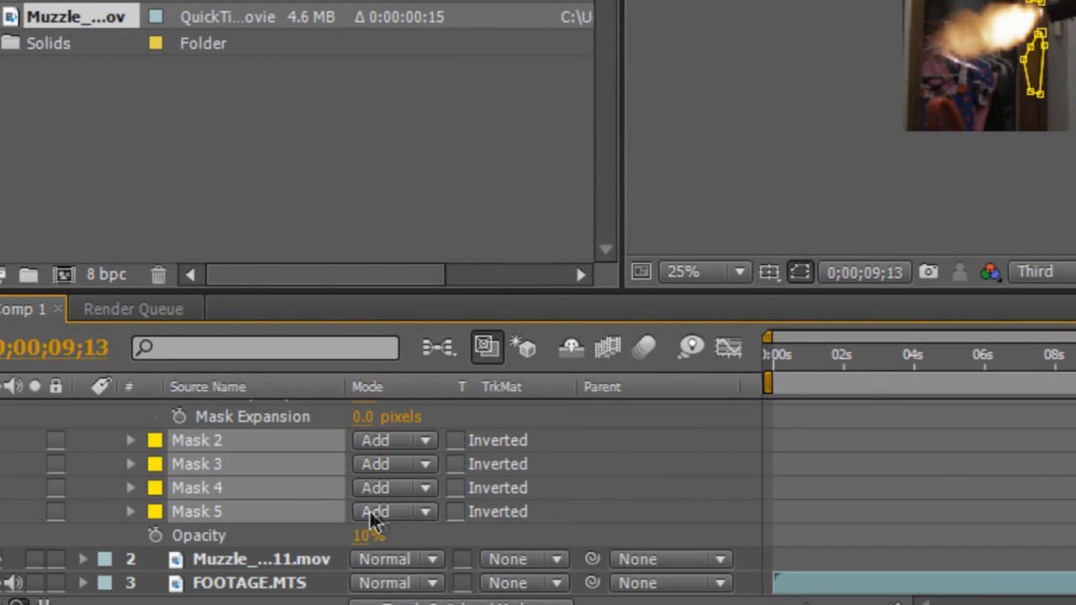
click(243, 584)
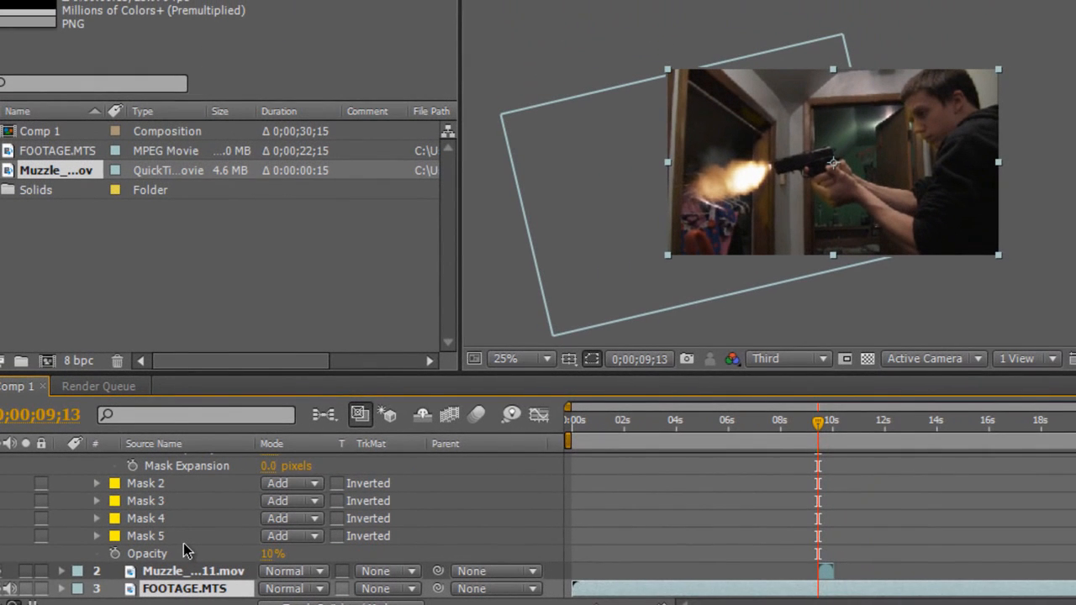
scroll(183, 543, up, 4)
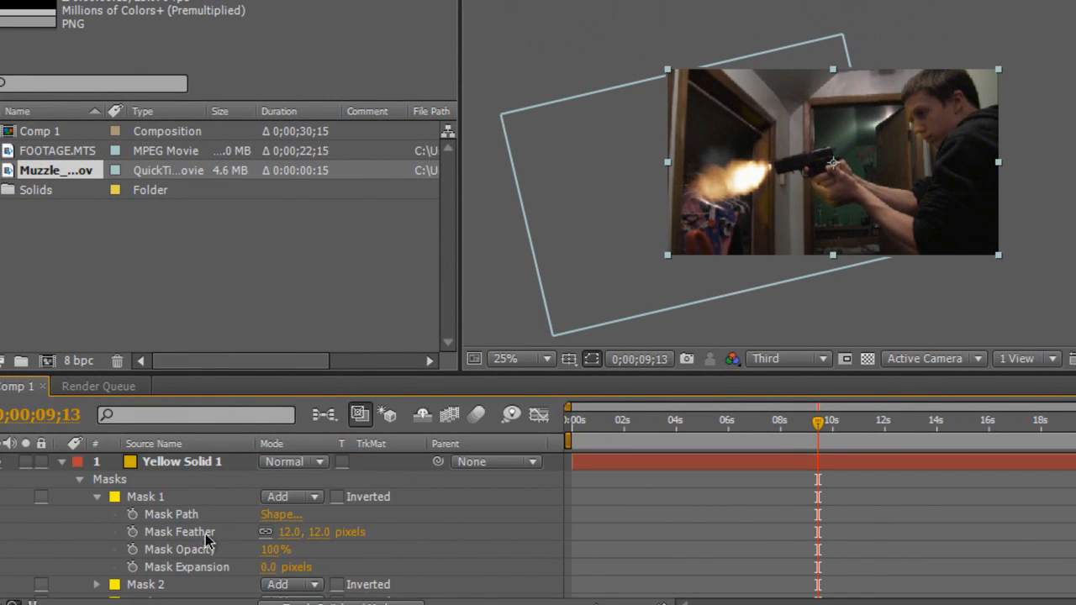
click(202, 536)
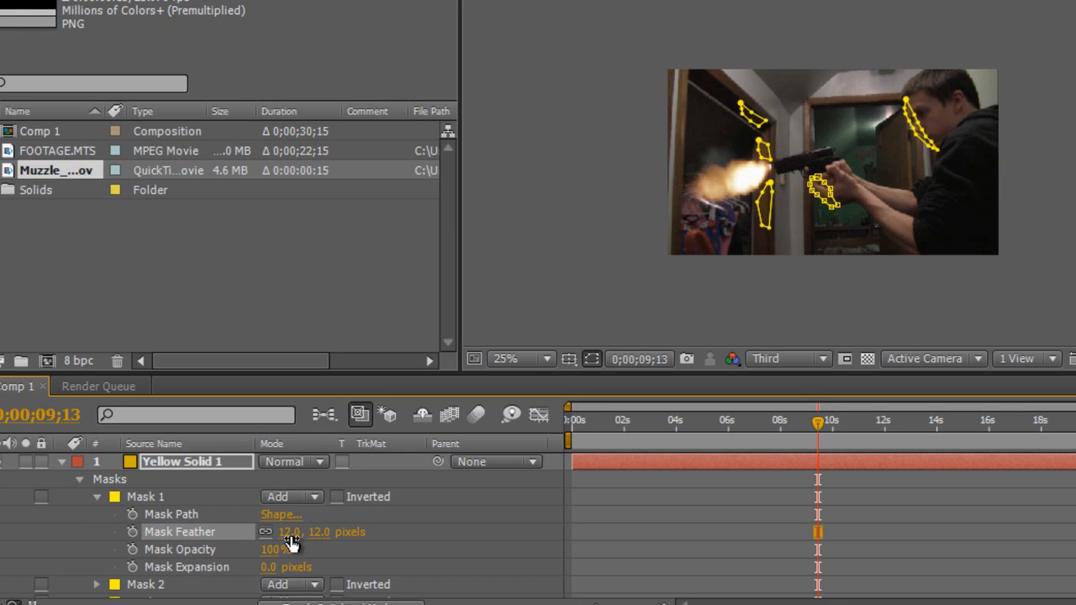
drag(290, 540, 288, 536)
click(287, 533)
key(Return)
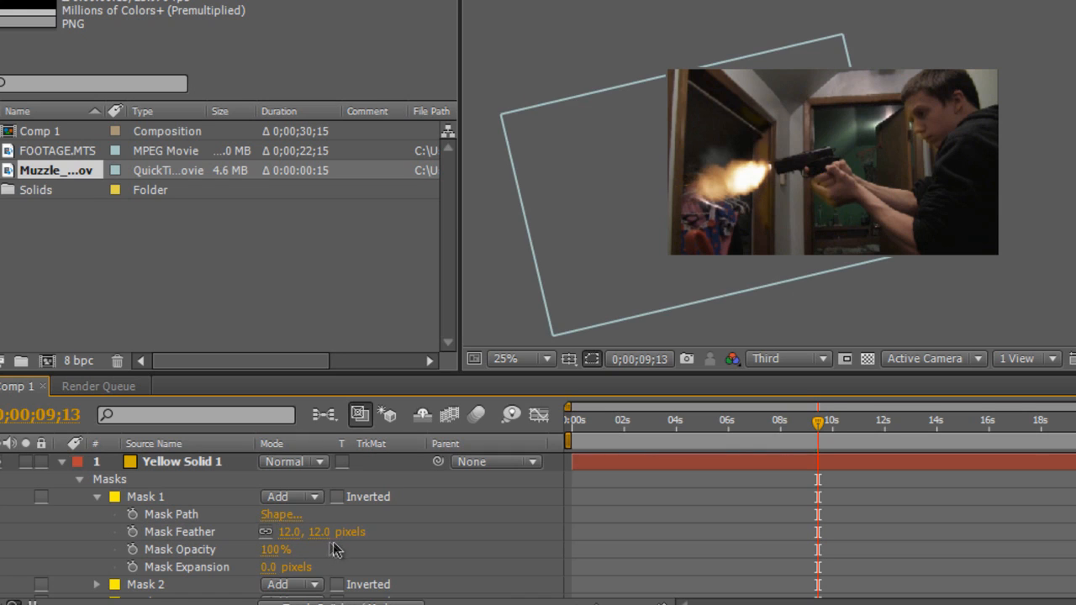
Set Mask 1's expansion on the yellow solid to 2 pixels and hide the mask outlines by selecting the footage layer
click(268, 569)
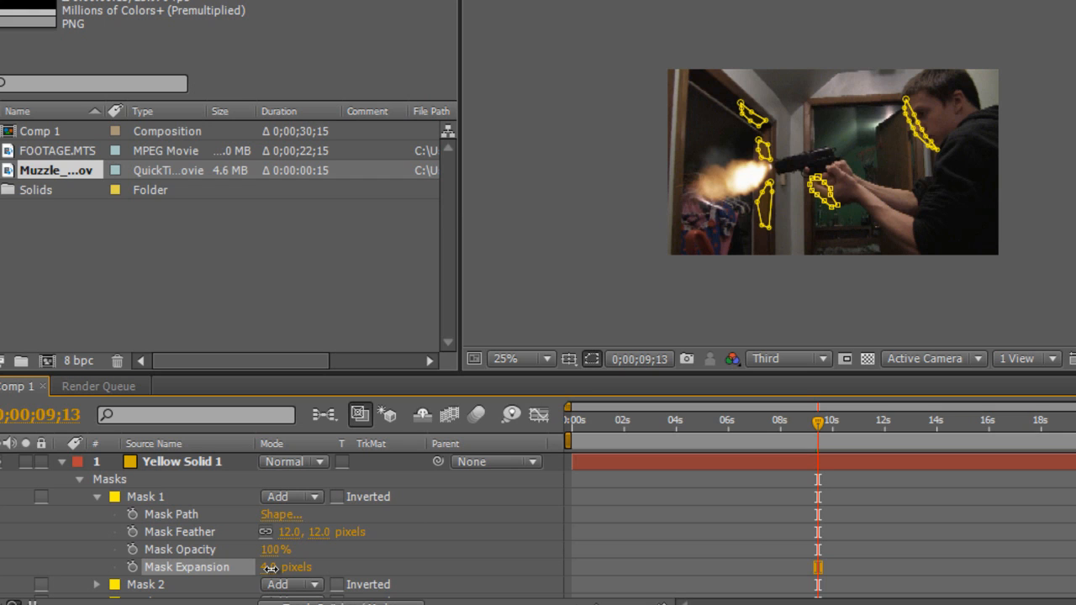
click(238, 549)
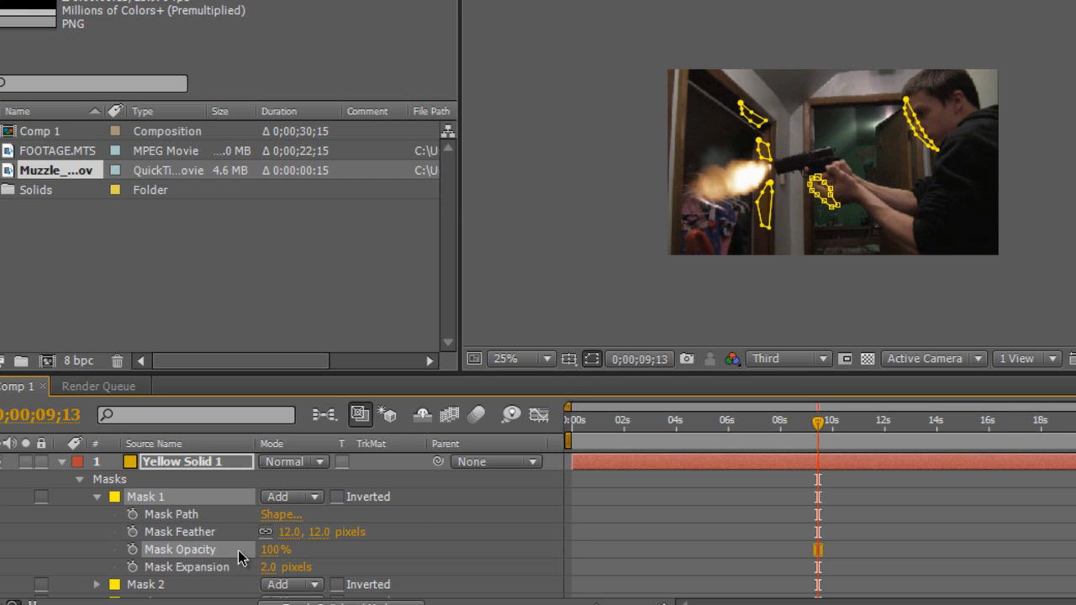
scroll(159, 572, down, 1)
scroll(160, 567, down, 1)
scroll(164, 565, up, 1)
scroll(169, 568, down, 1)
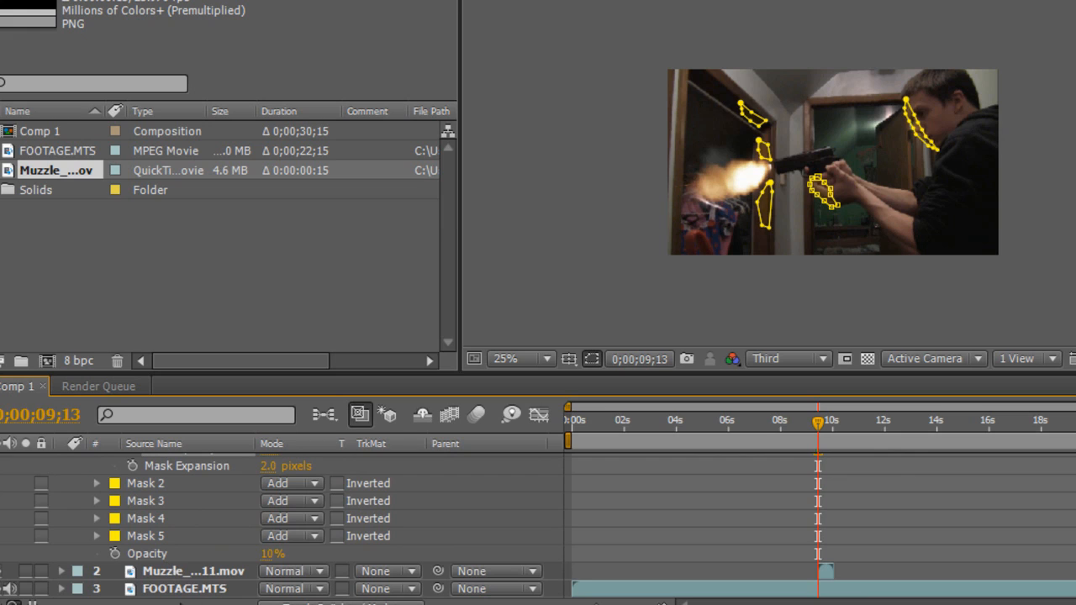
click(179, 591)
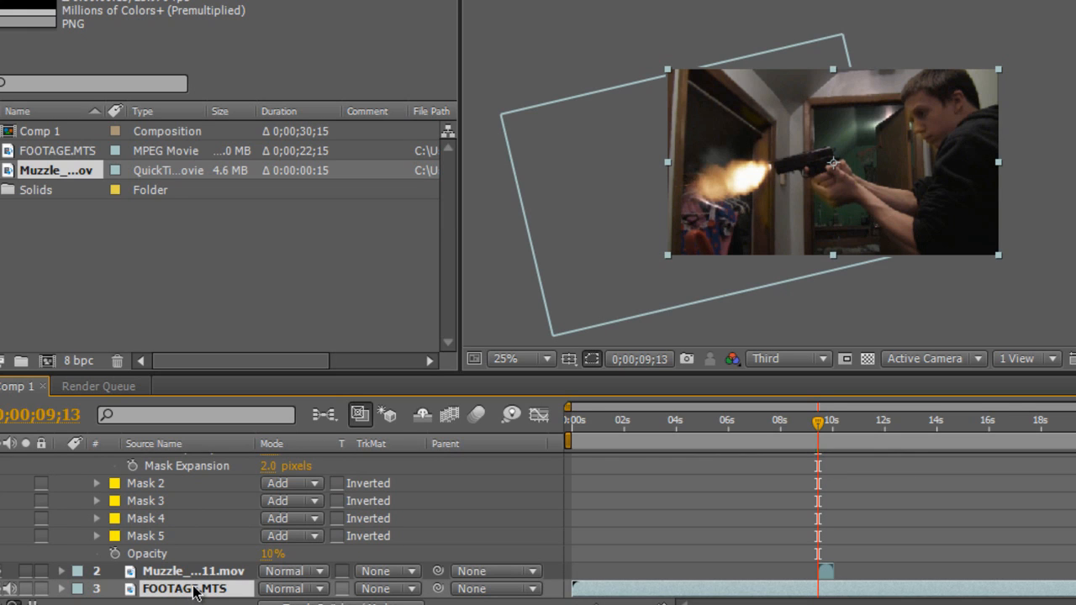
Set the feather of all five yellow solid masks to 20 pixels and collapse the layer's properties
scroll(192, 585, up, 2)
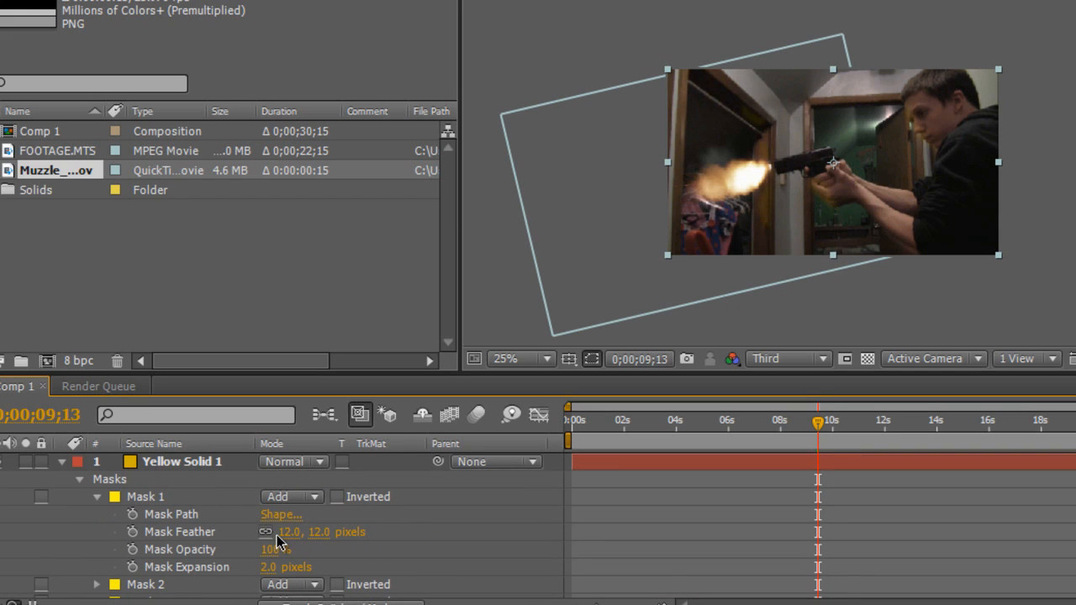
scroll(168, 514, down, 2)
scroll(154, 508, up, 2)
click(156, 501)
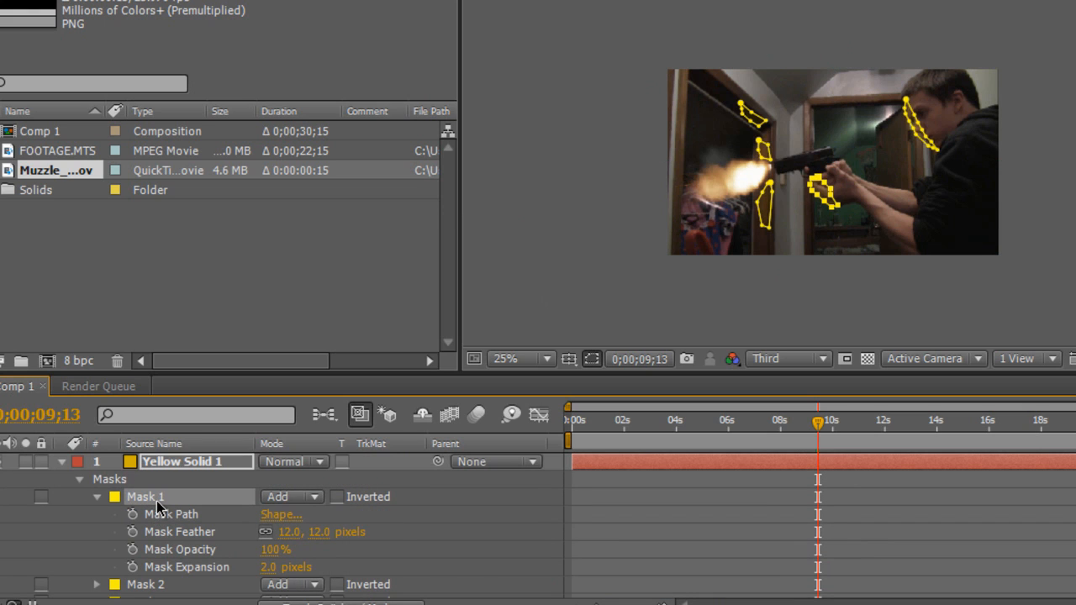
scroll(160, 512, down, 2)
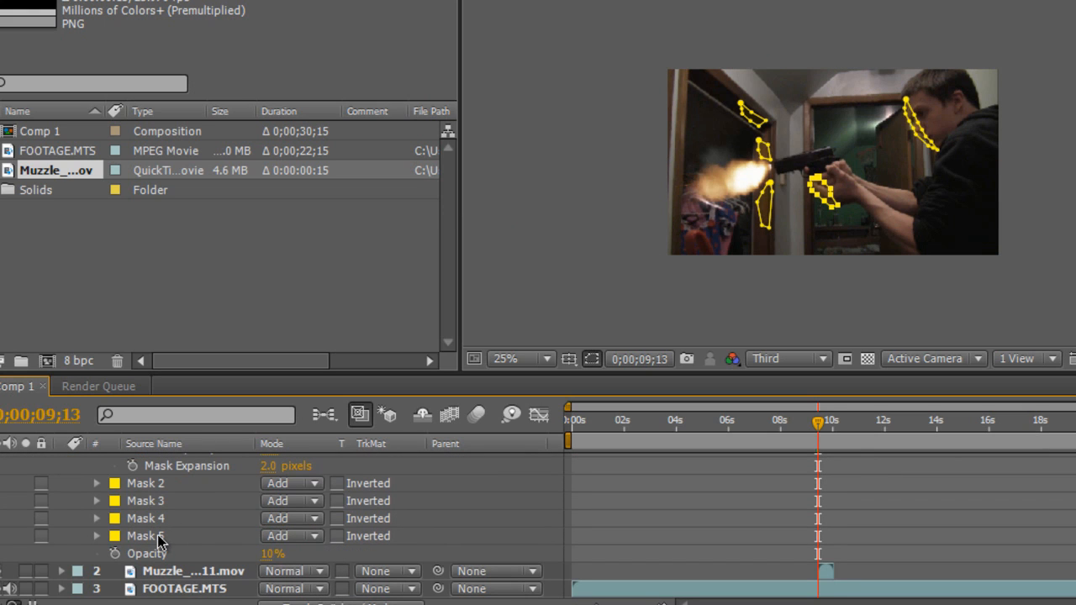
shift+click(160, 539)
scroll(177, 543, up, 1)
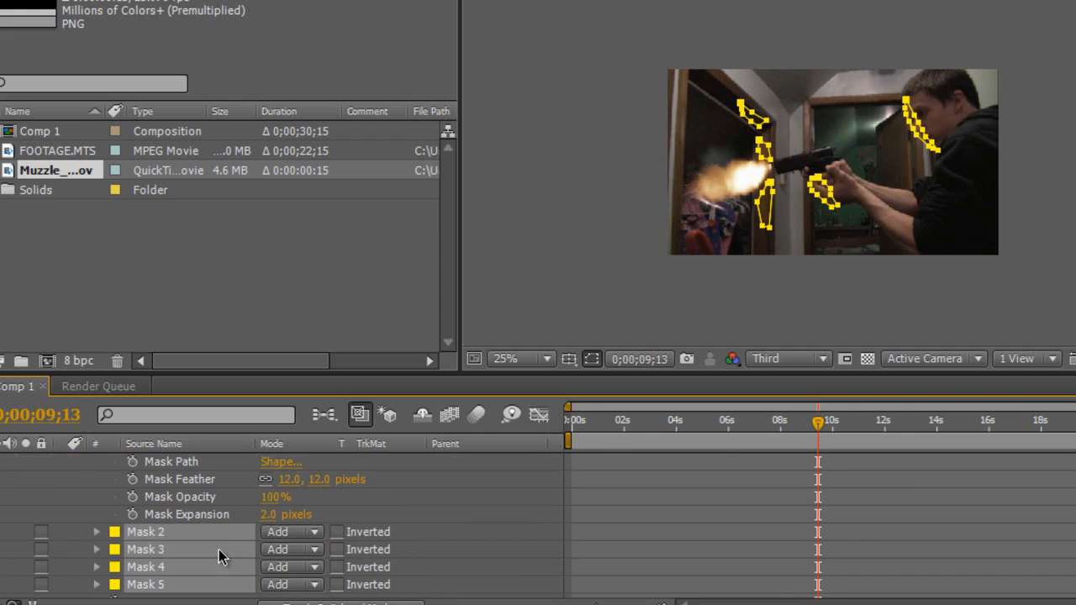
scroll(285, 517, up, 1)
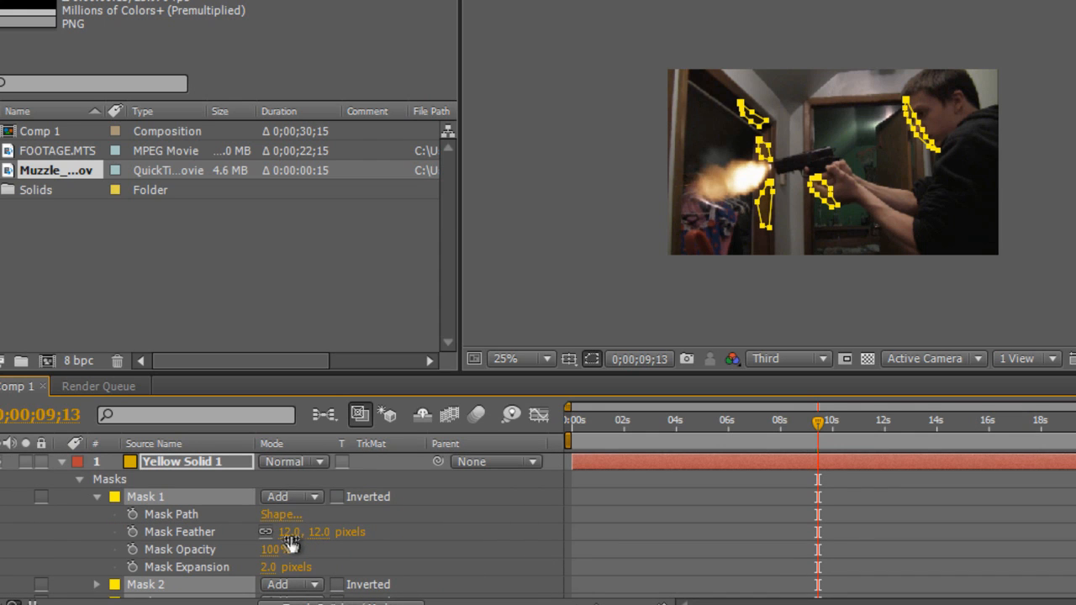
drag(287, 534, 292, 532)
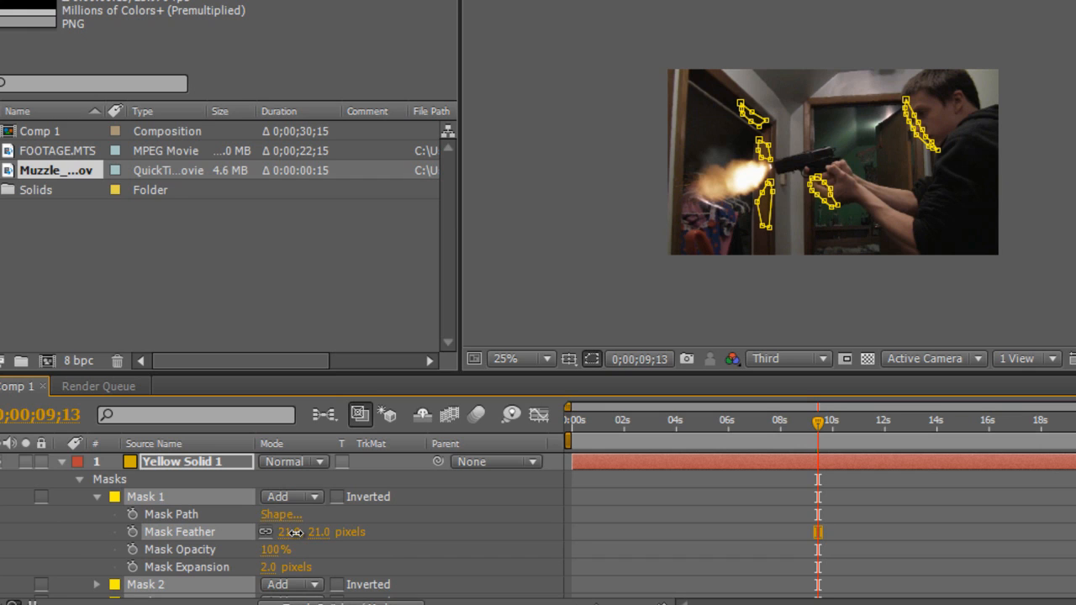
click(288, 485)
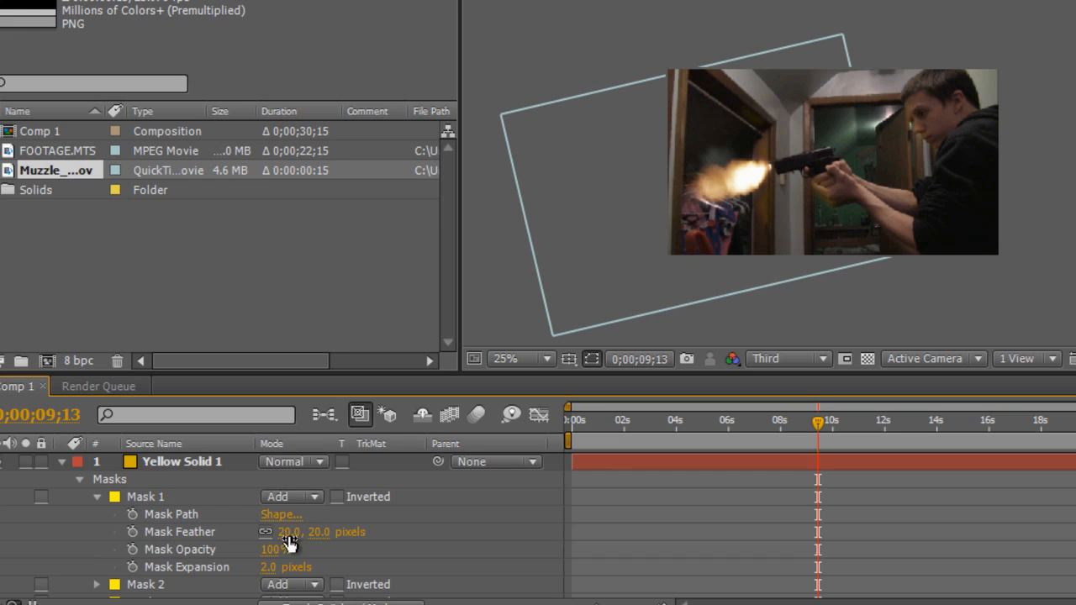
click(62, 463)
Reveal the yellow solid's opacity, try 28% and 23%, and set it to 13%
click(160, 462)
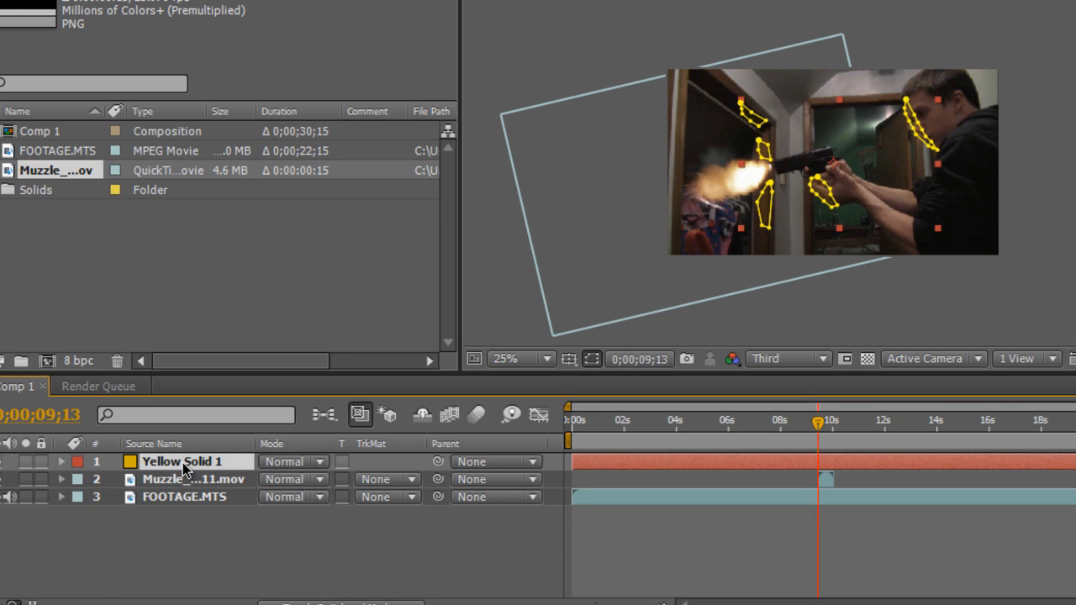
key(t)
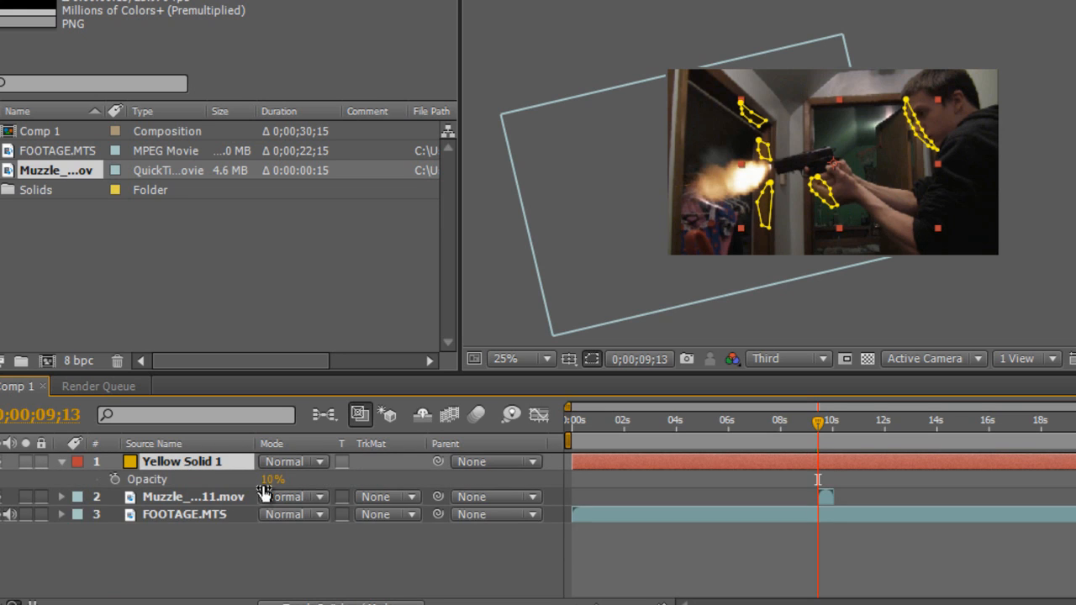
drag(329, 481, 260, 479)
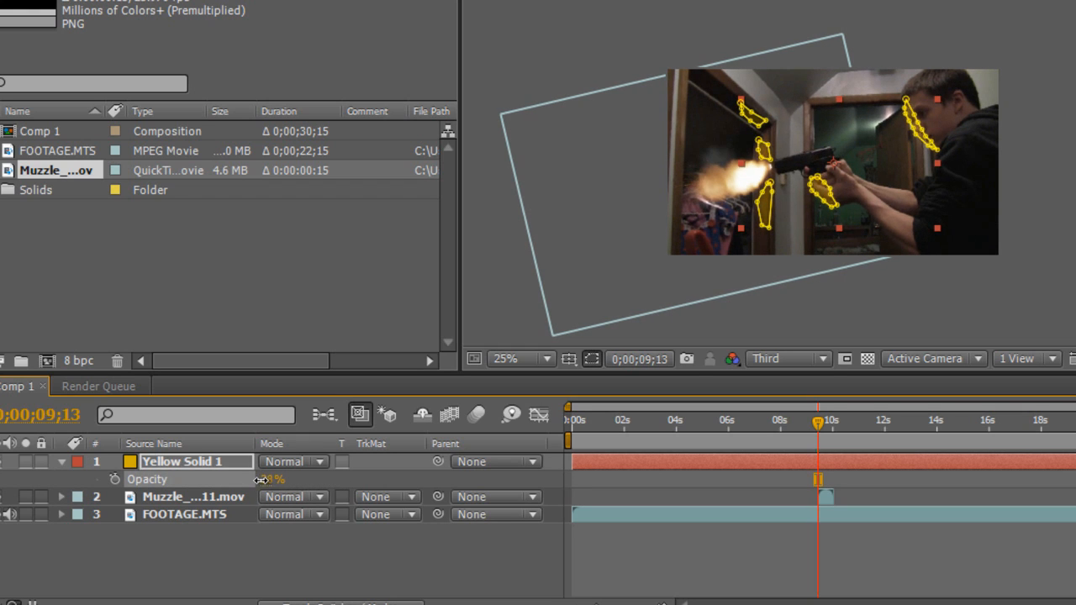
click(270, 486)
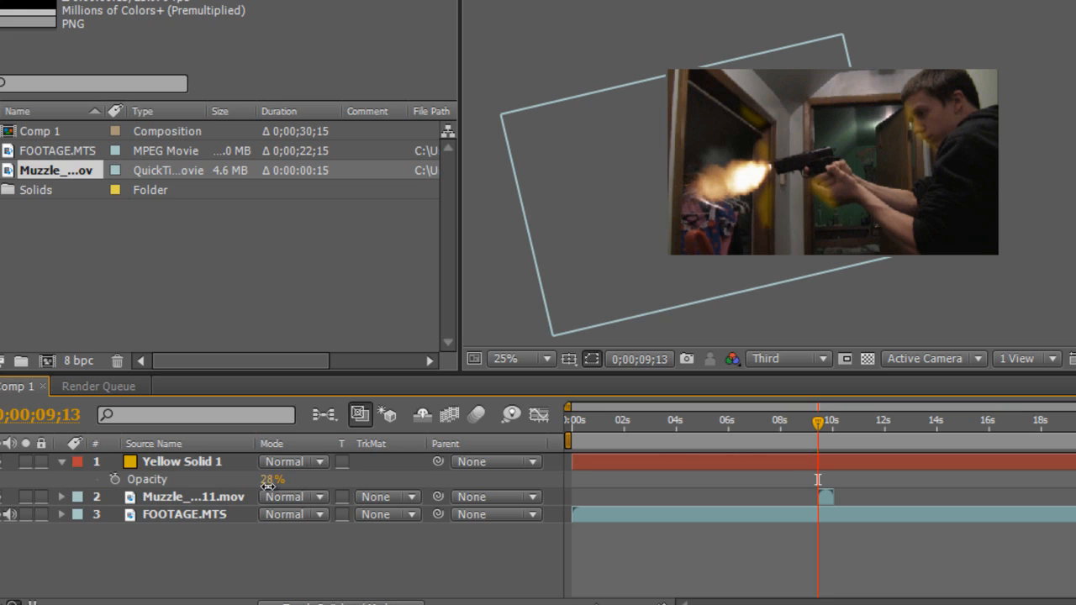
drag(266, 486, 264, 486)
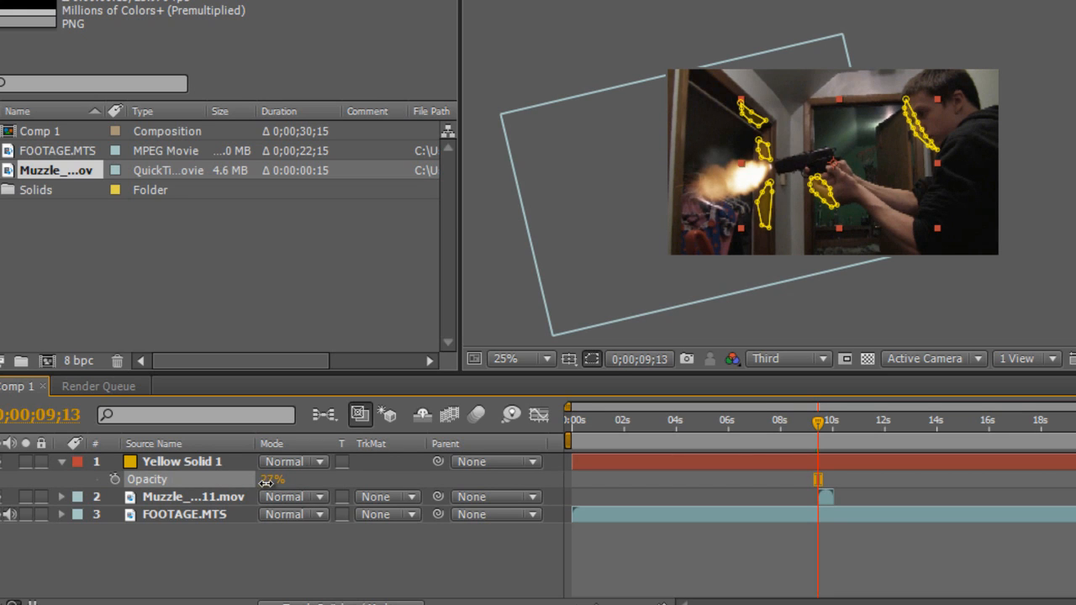
click(269, 580)
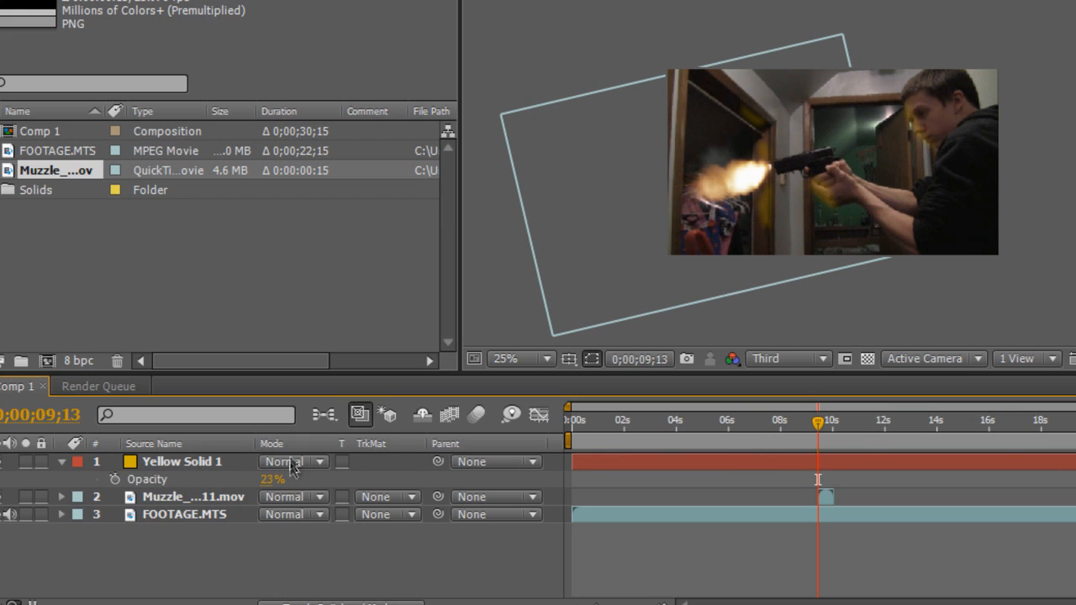
drag(276, 486, 260, 490)
click(259, 555)
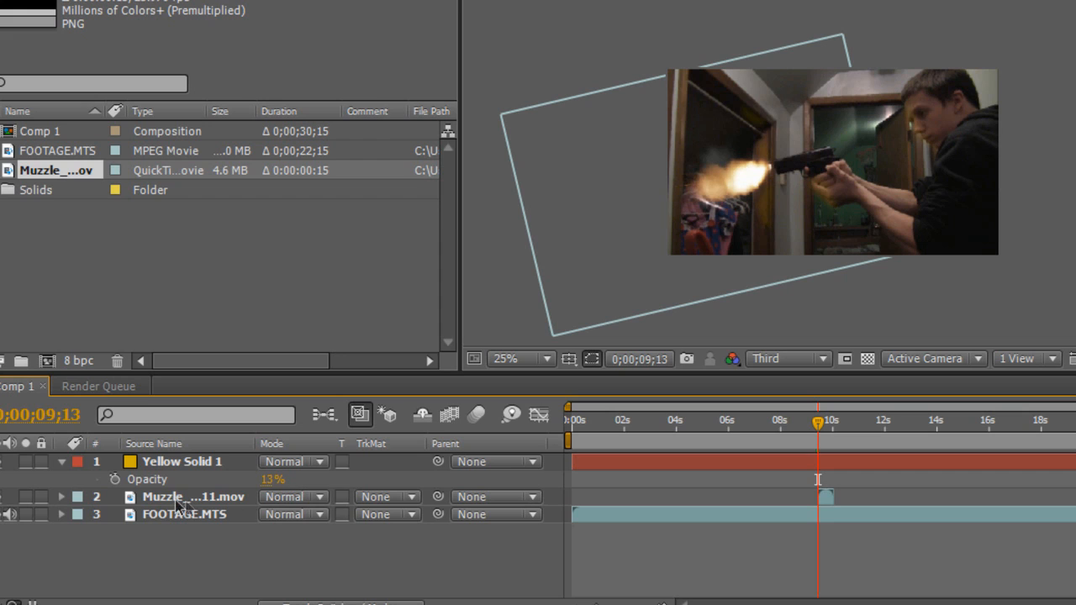
Try the yellow solid at 15% opacity, set it back to 13% and collapse the layer
click(272, 480)
drag(270, 484, 273, 481)
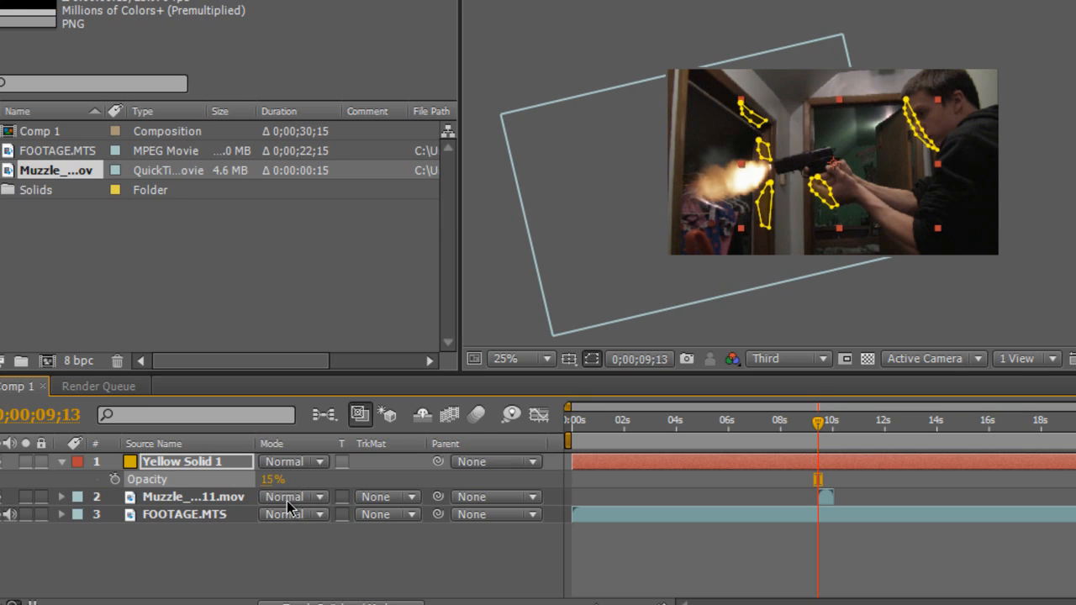
click(273, 481)
text(13)
click(370, 529)
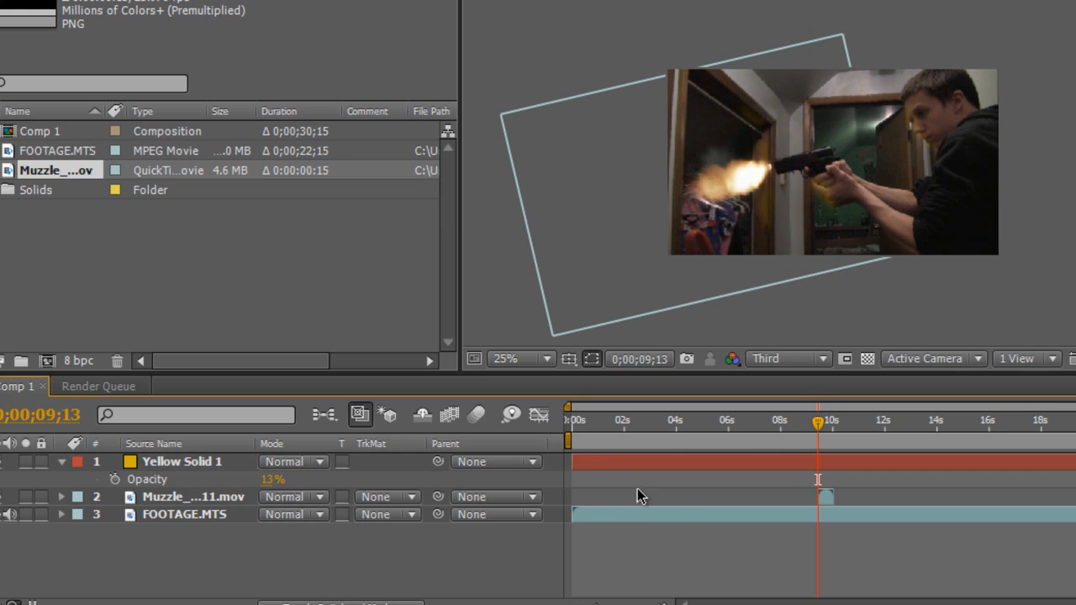
click(62, 462)
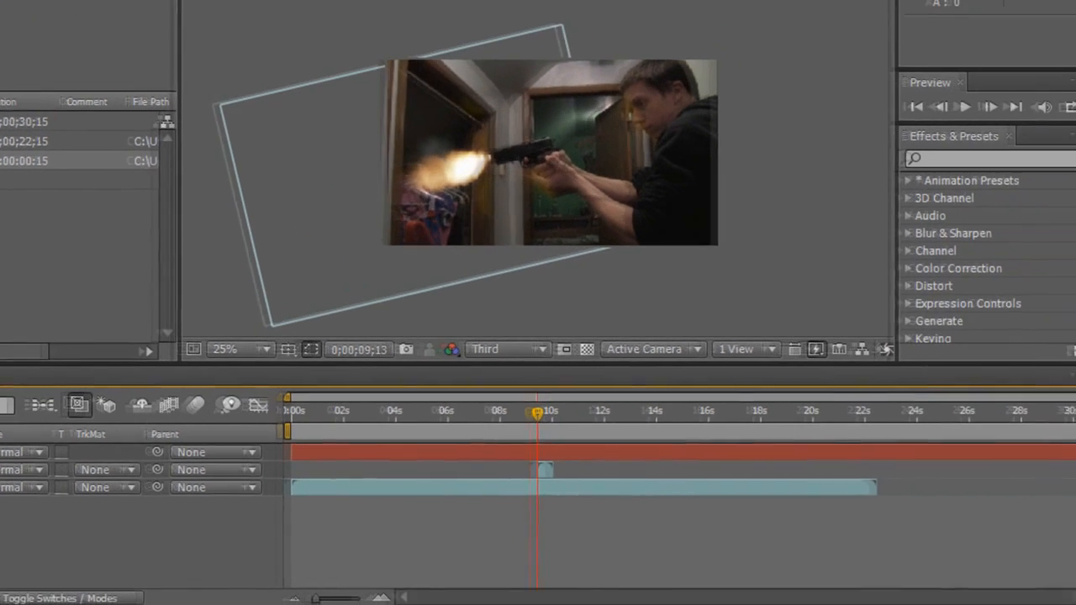
Trim the yellow solid layer so it starts at 0;00;09;12 and ends at 0;00;09;15, covering only the muzzle flash
drag(264, 452, 511, 440)
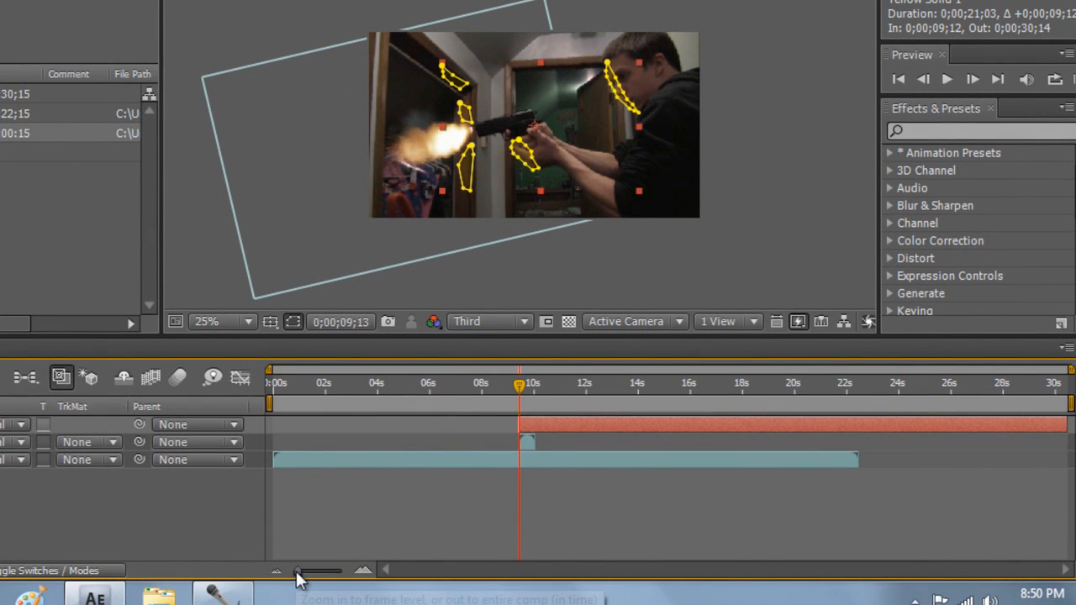
drag(299, 576, 324, 572)
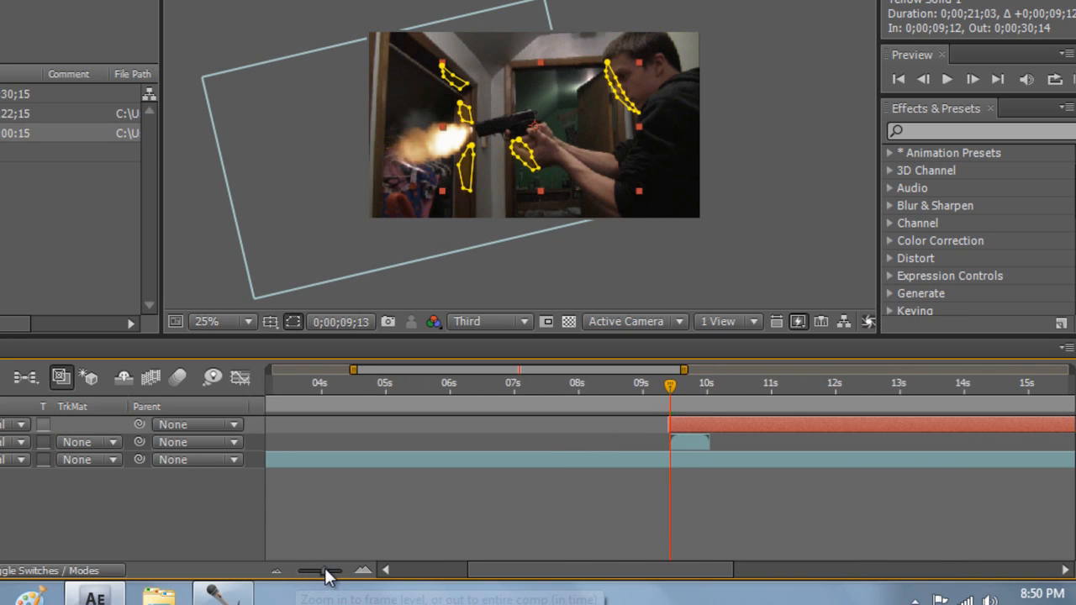
drag(494, 565, 435, 390)
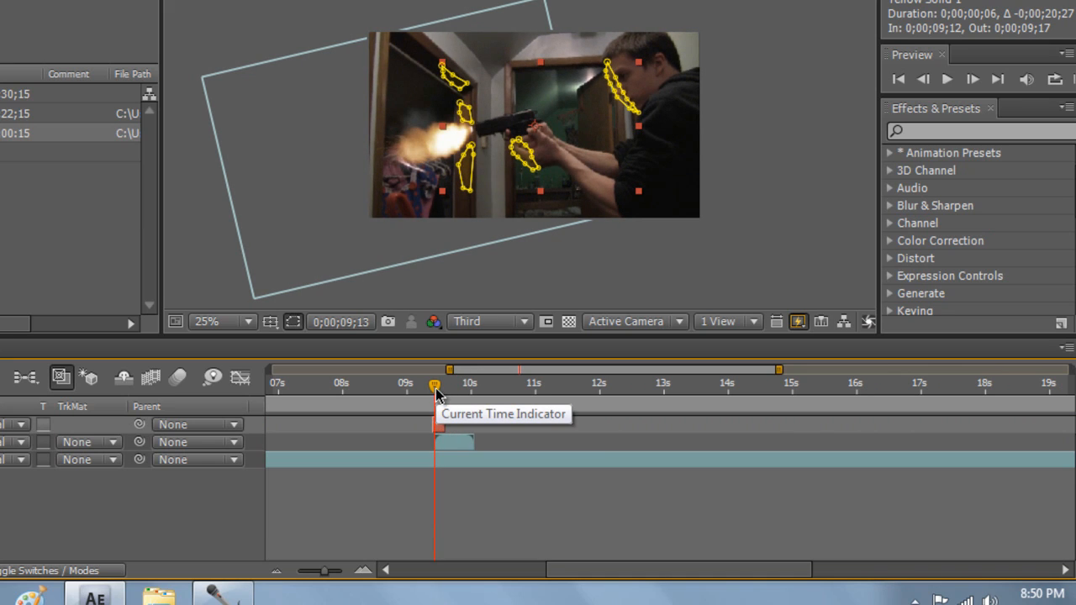
drag(436, 392, 439, 391)
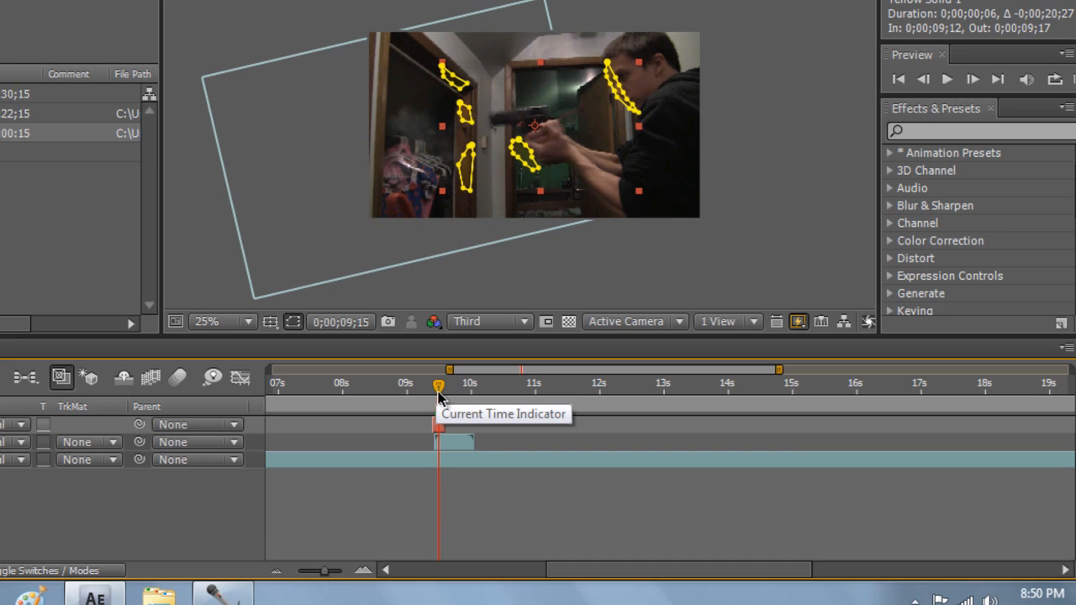
drag(447, 427, 442, 429)
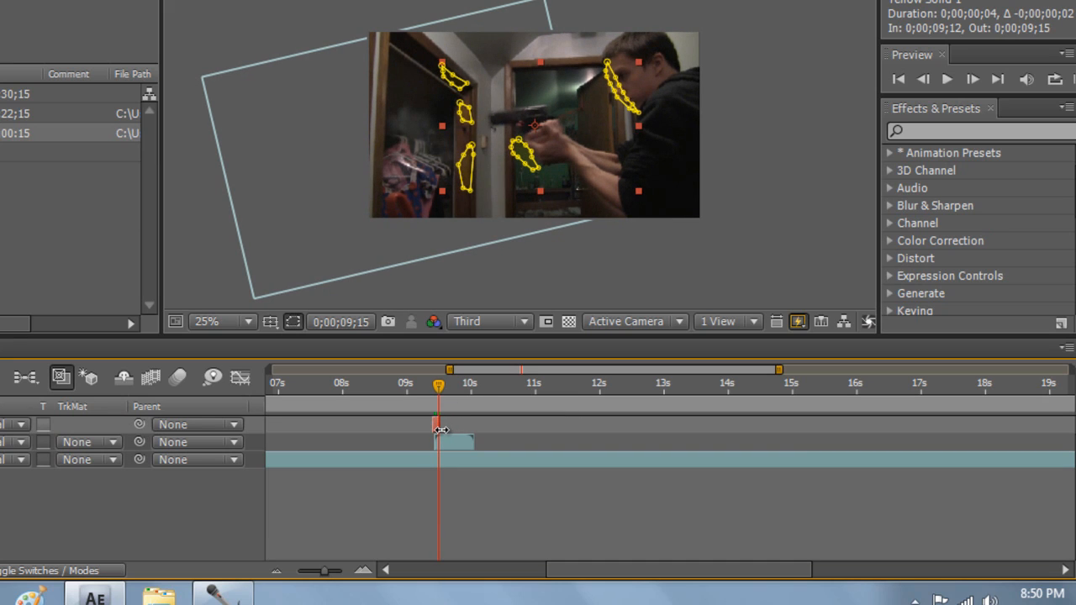
Deselect the yellow solid, move to just before the shot, and set the composition's preview resolution to Quarter
drag(322, 572, 296, 572)
click(481, 387)
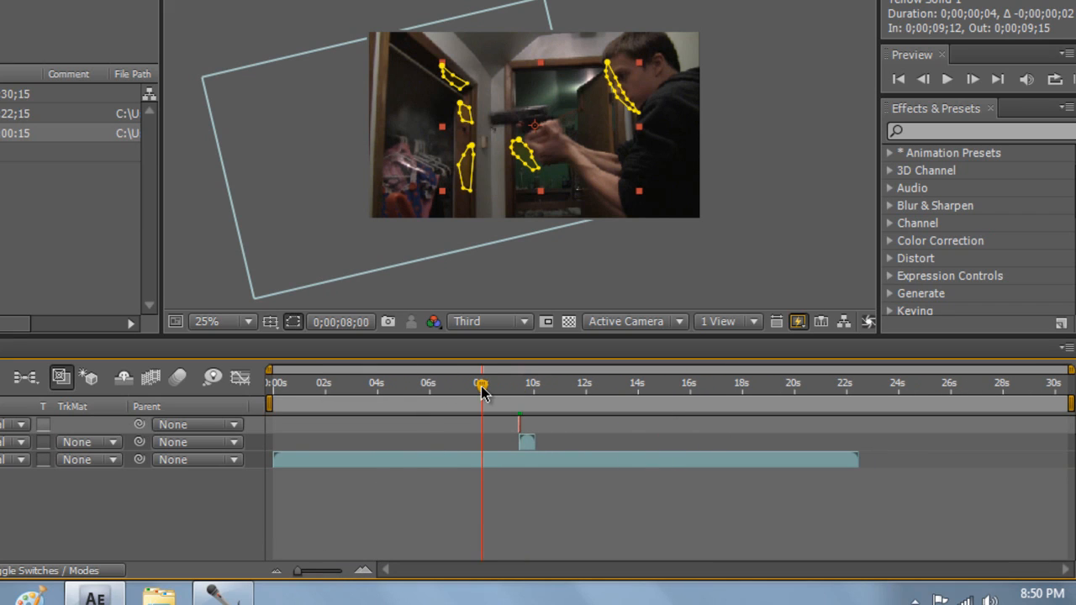
click(199, 484)
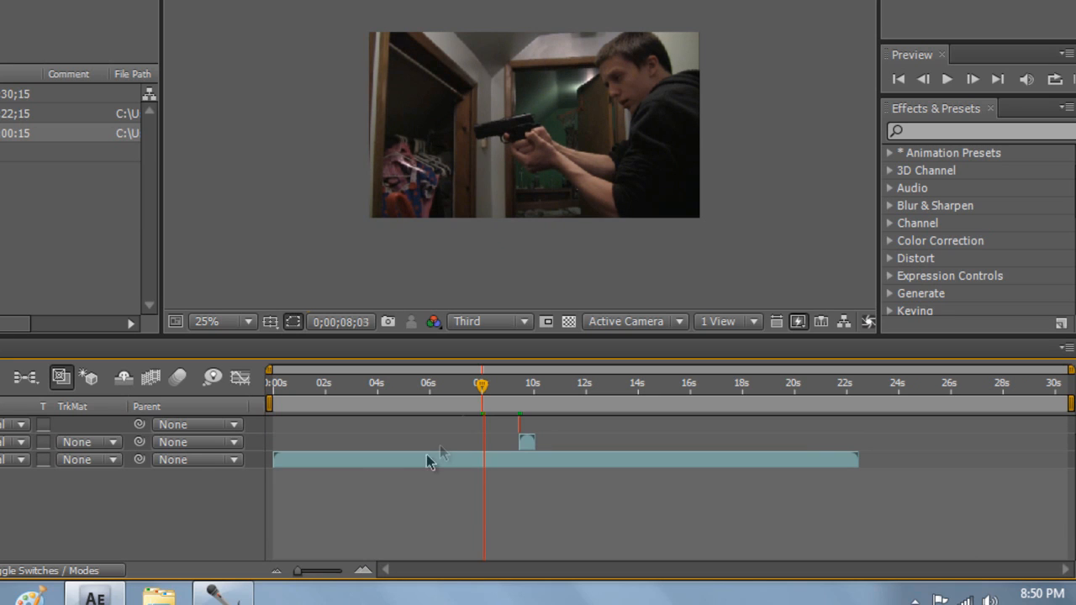
click(499, 386)
mouse_move(498, 390)
mouse_down()
mouse_move(507, 392)
mouse_move(495, 387)
mouse_up()
click(490, 326)
click(513, 447)
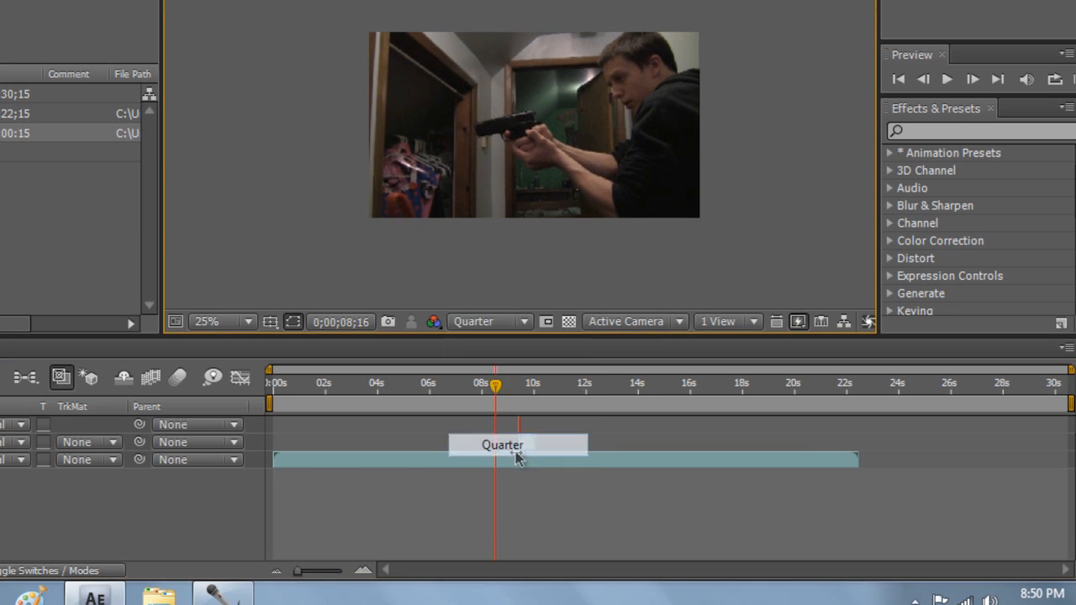
Play the shot several times from about 0;00;08;23 to past the flash to check the muzzle flash and its light
mouse_move(497, 390)
mouse_down()
mouse_move(526, 384)
mouse_move(502, 381)
mouse_up()
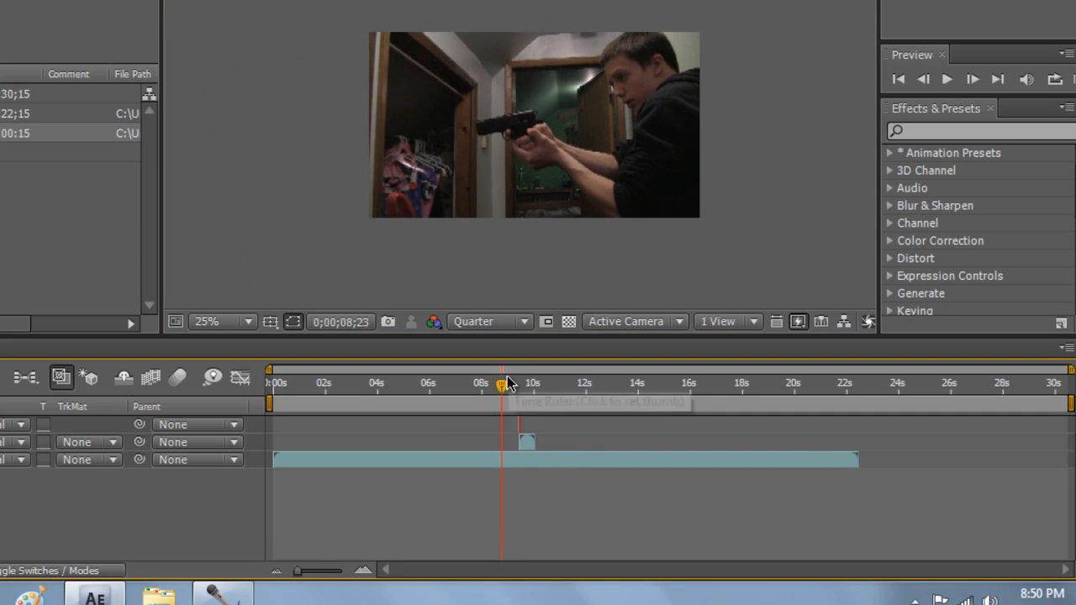
key(space)
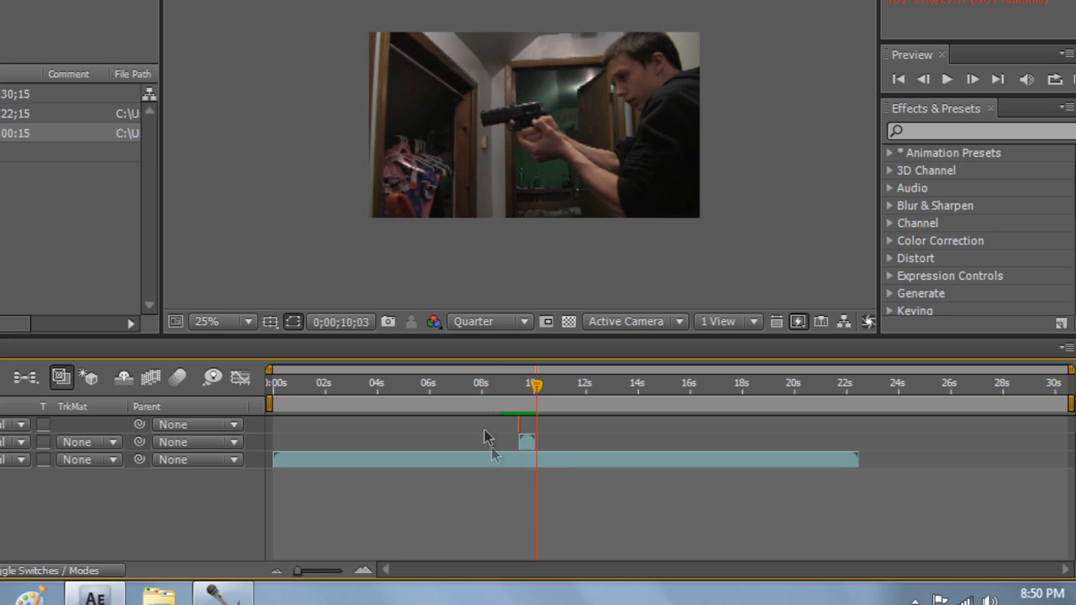
click(505, 387)
key(space)
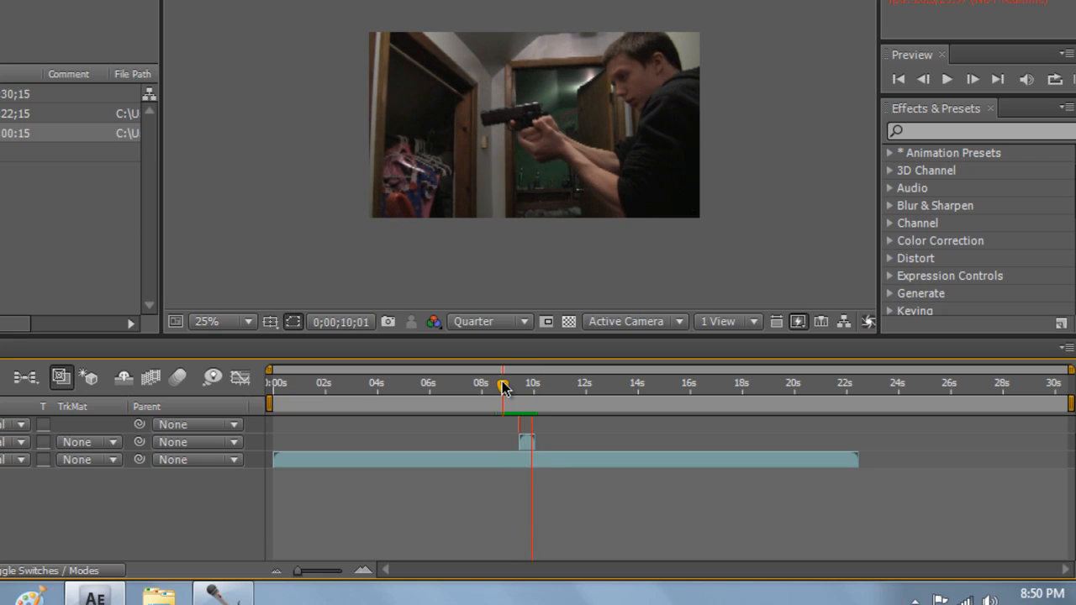
key(space)
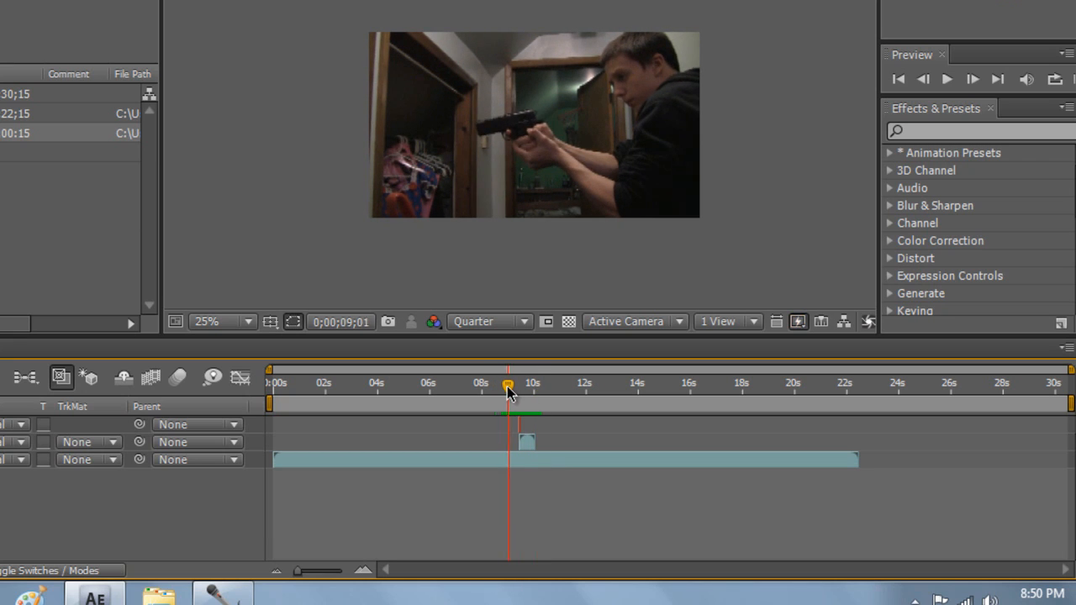
key(space)
key(space)
click(508, 386)
key(space)
key(space)
click(504, 386)
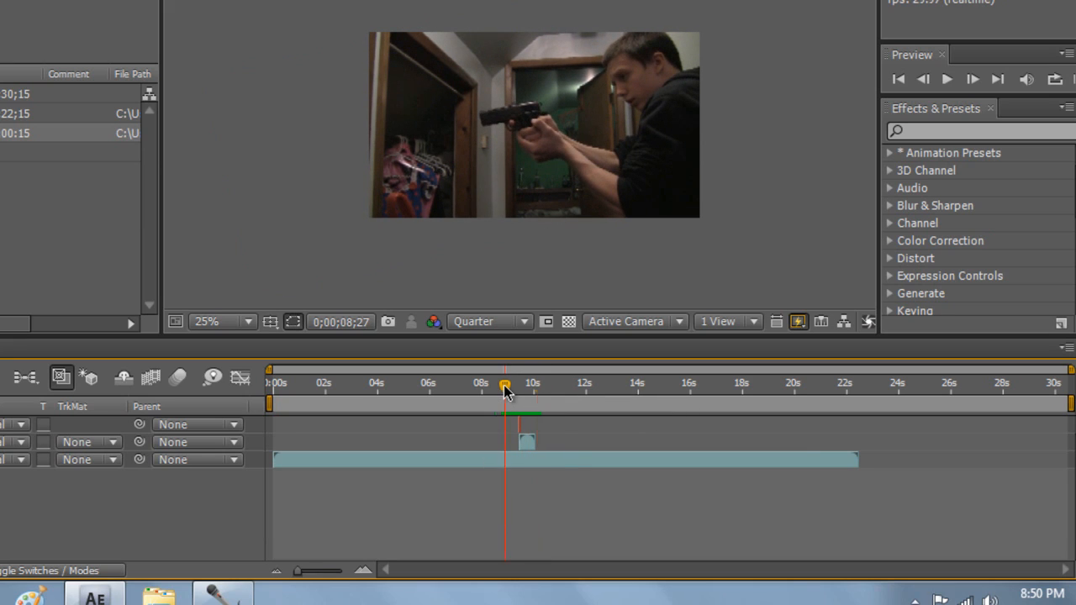